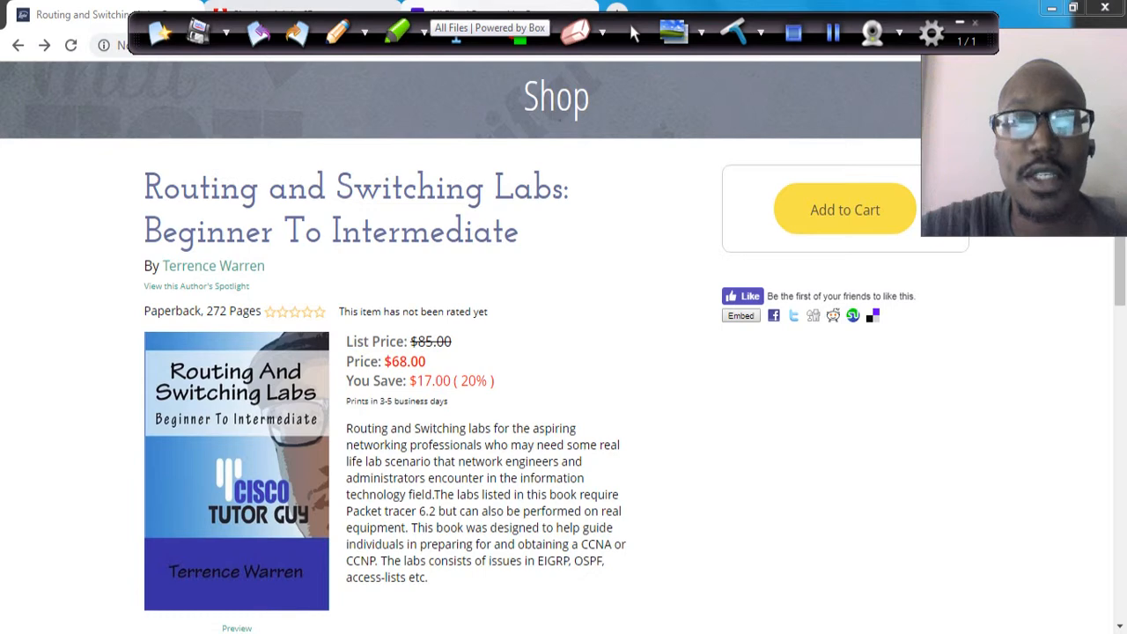
# Step: Browse into the Cisco Tutor Guy Book Labs folder on Box and return to All Files
pyautogui.click(458, 15)
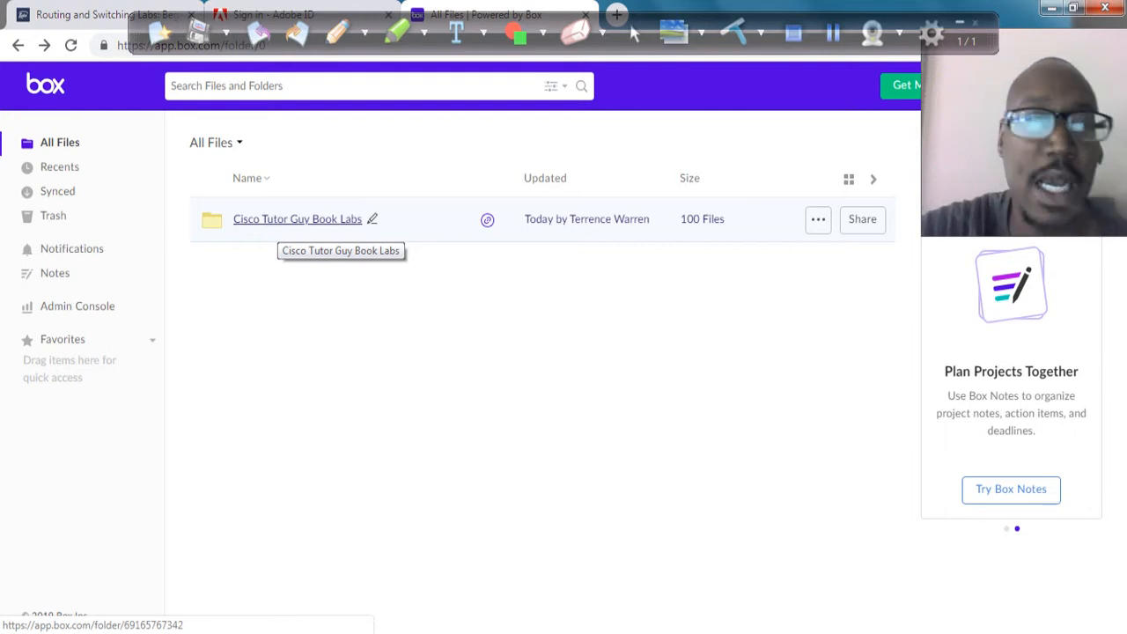
pyautogui.click(298, 219)
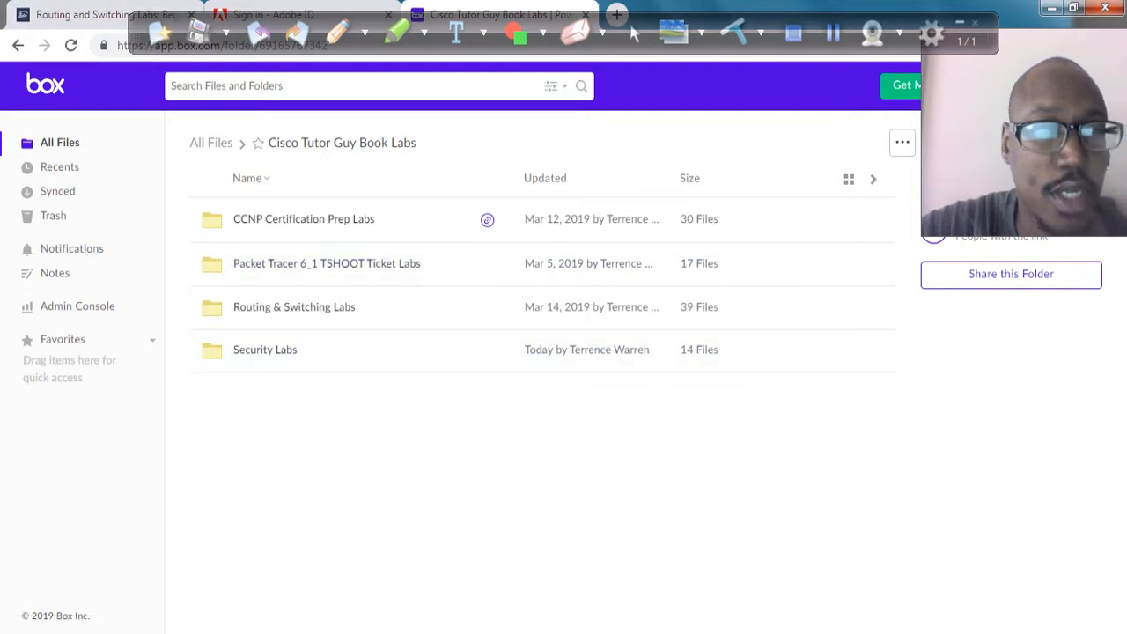
pyautogui.click(18, 44)
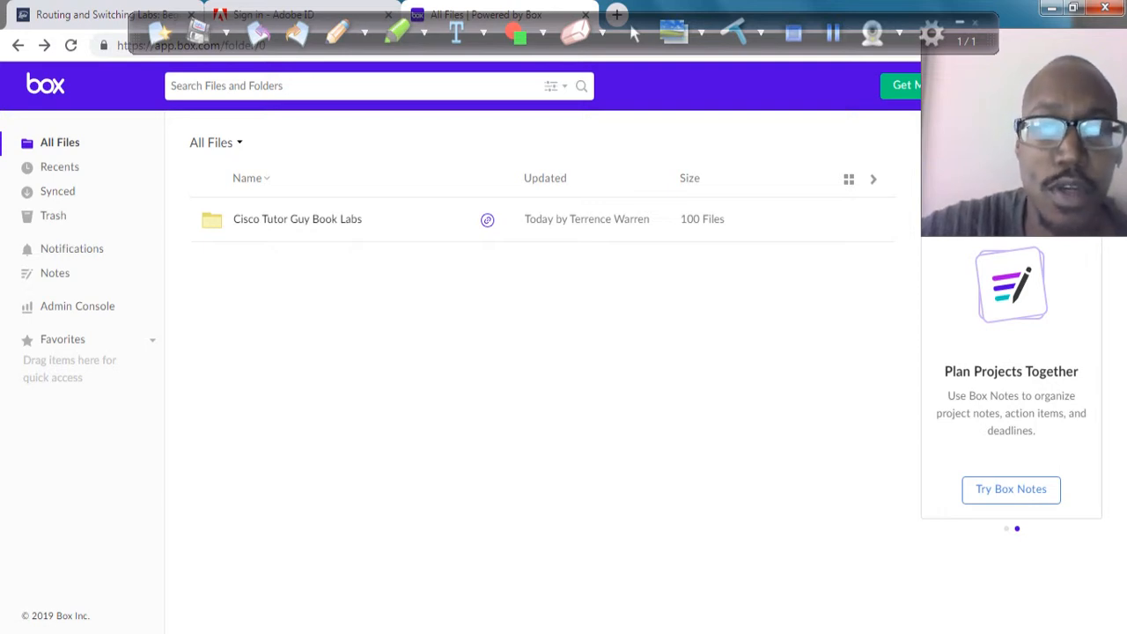
# Step: Switch to the Packet Tracer DHCP_Lab window and maximize it
pyautogui.click(432, 633)
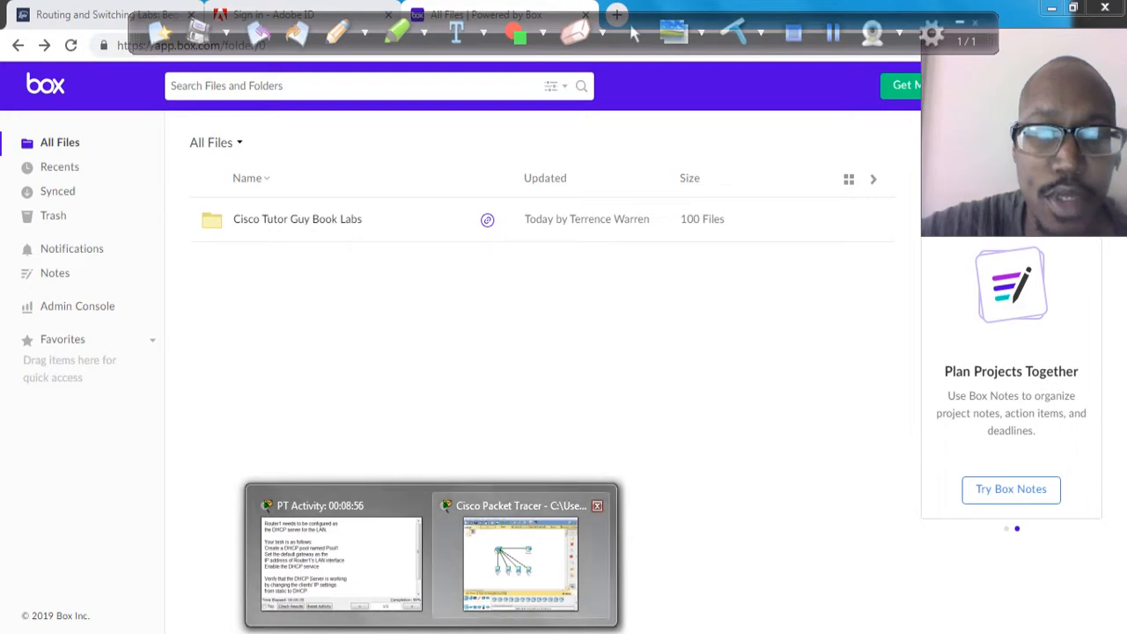
pyautogui.click(521, 559)
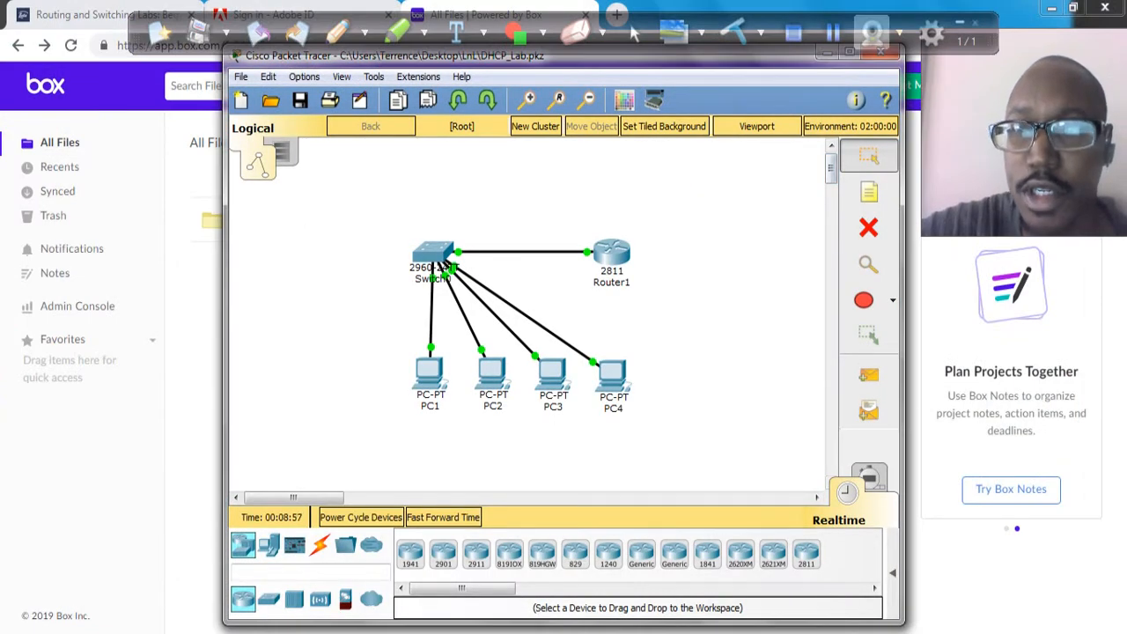
pyautogui.click(850, 53)
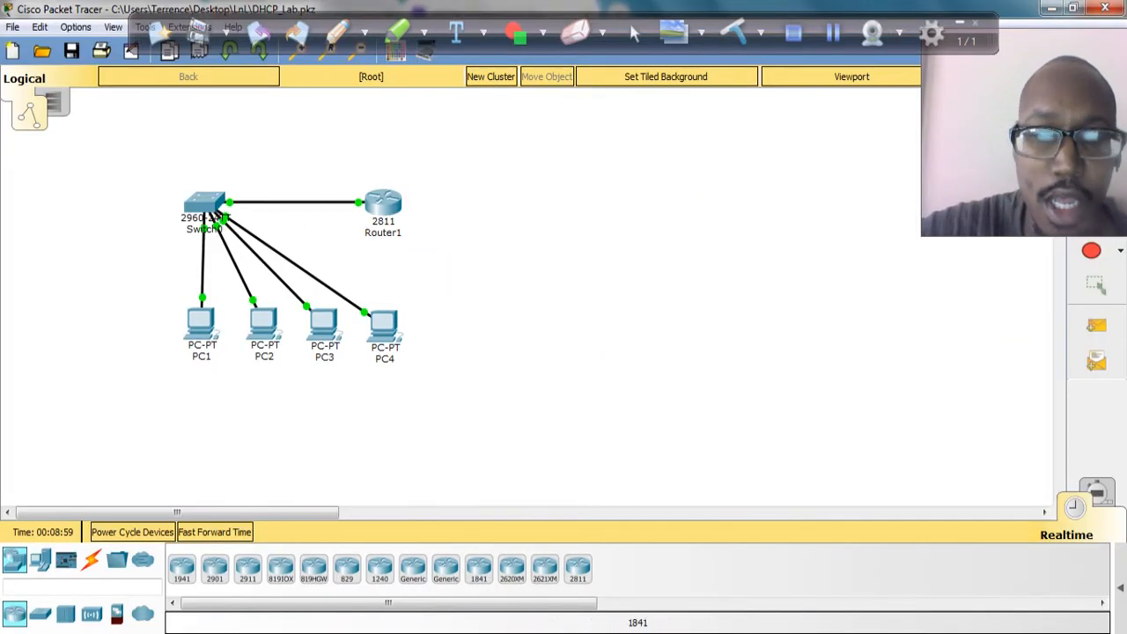
# Step: Open the PT Activity instructions and scroll through the lab tasks
pyautogui.click(432, 633)
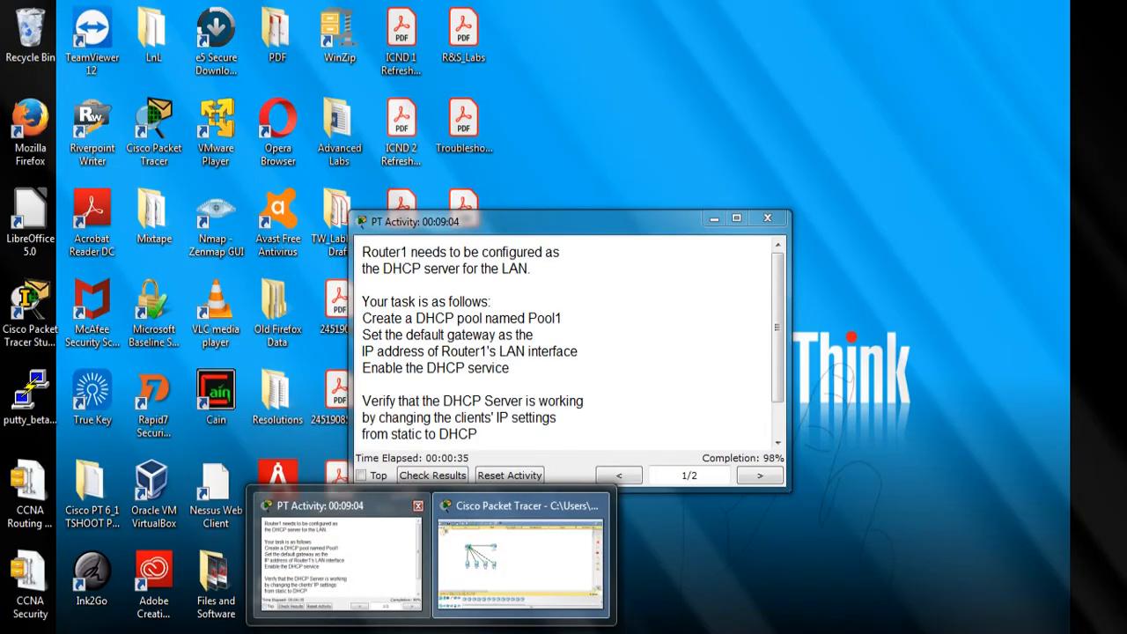
pyautogui.click(342, 555)
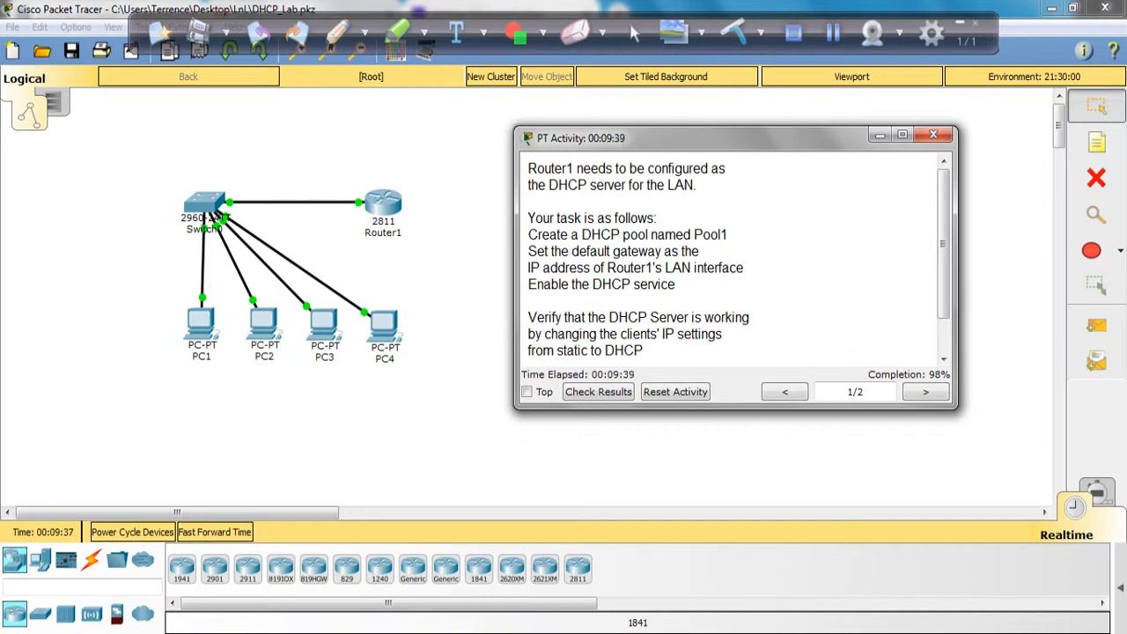
pyautogui.scroll(-1, 730, 265)
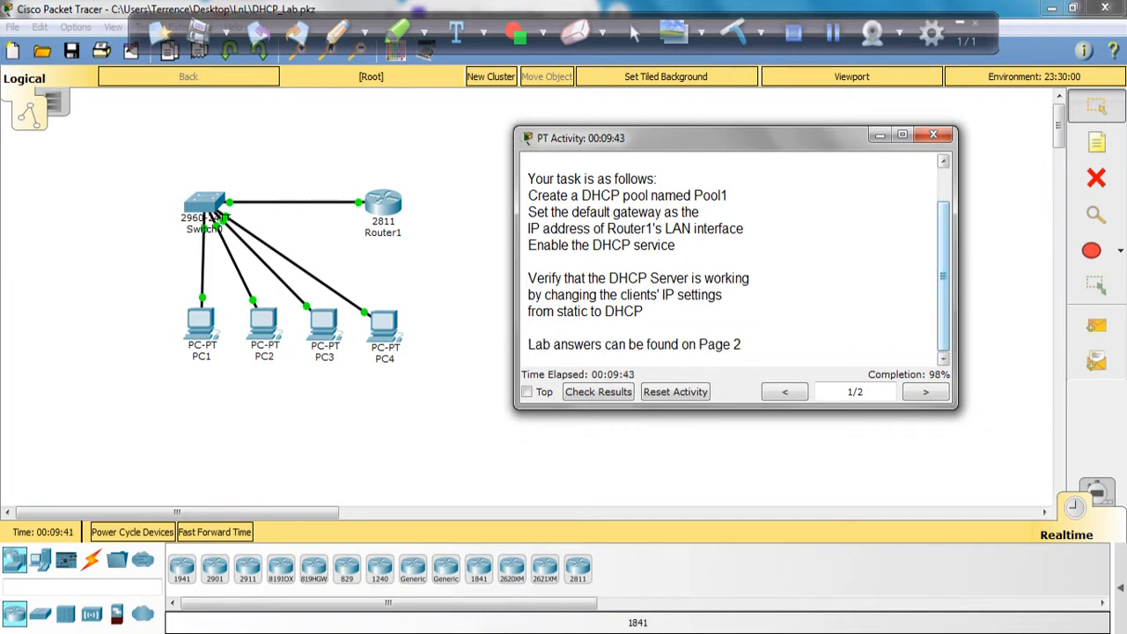
pyautogui.click(214, 216)
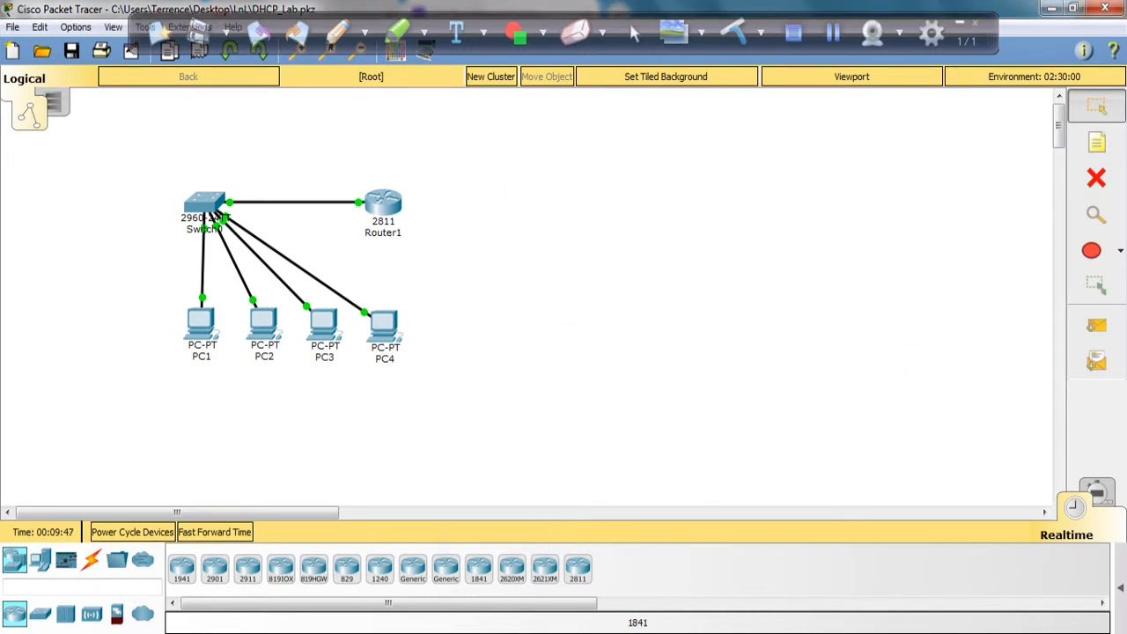
# Step: Open Router1's command line interface and start a console session
pyautogui.click(383, 204)
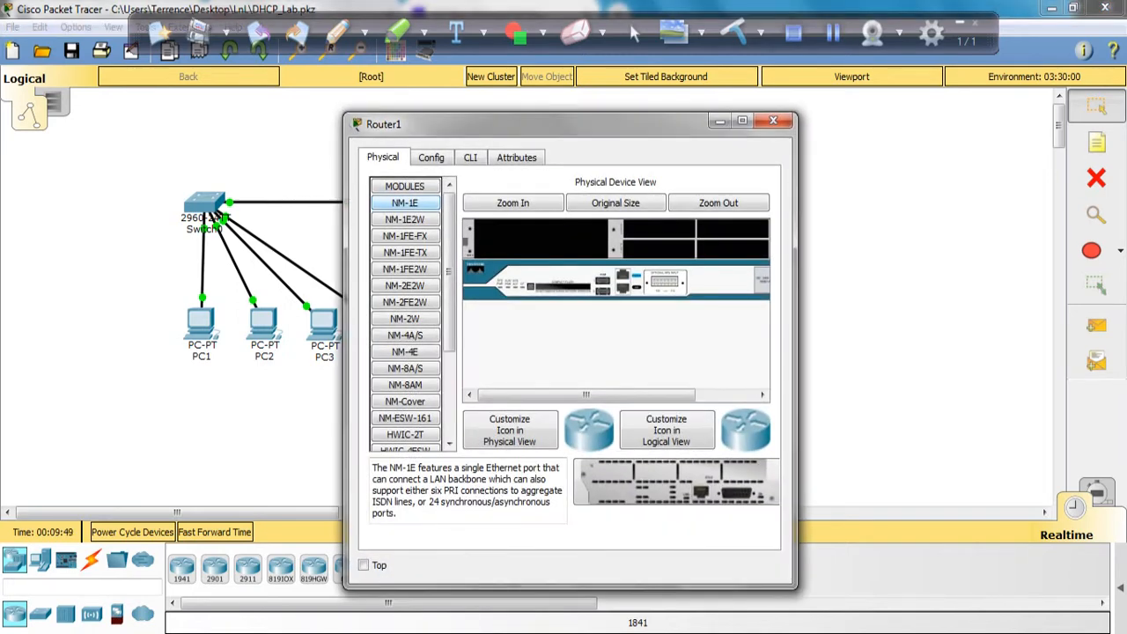
pyautogui.click(470, 157)
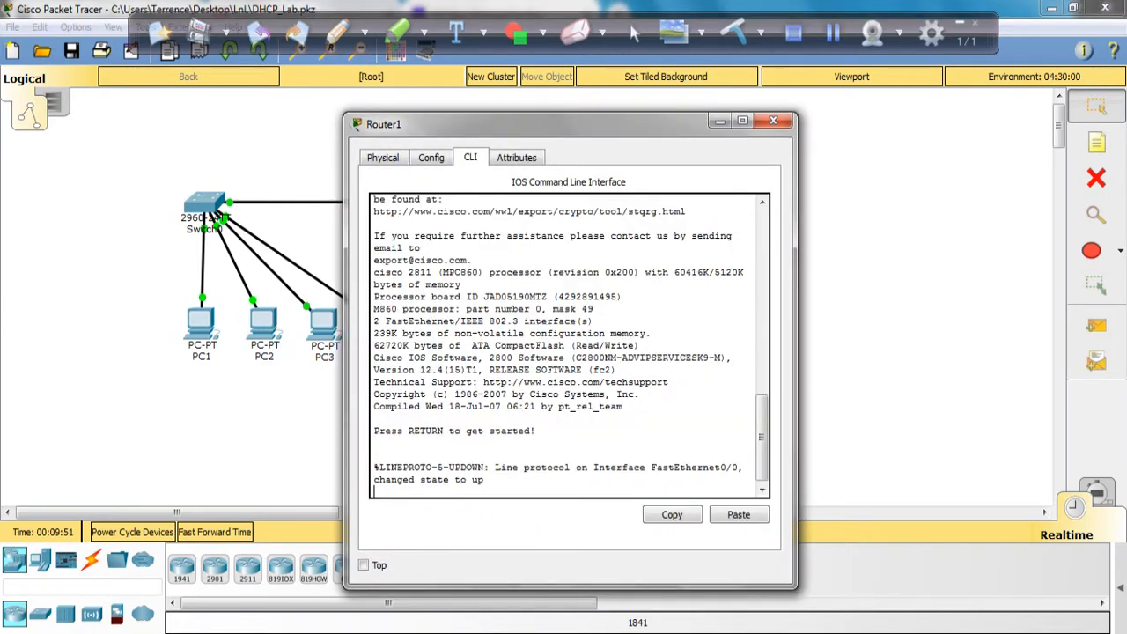
pyautogui.press('Return')
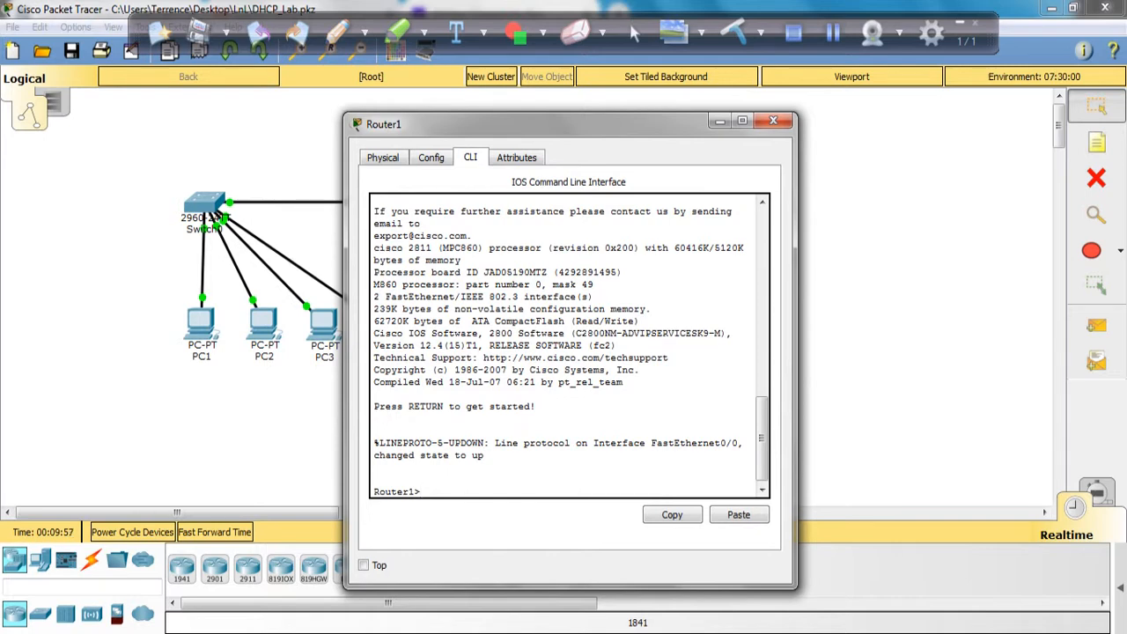
# Step: Enter privileged mode with en and global configuration mode with config t on Router1
pyautogui.write('en')
pyautogui.press('Return')
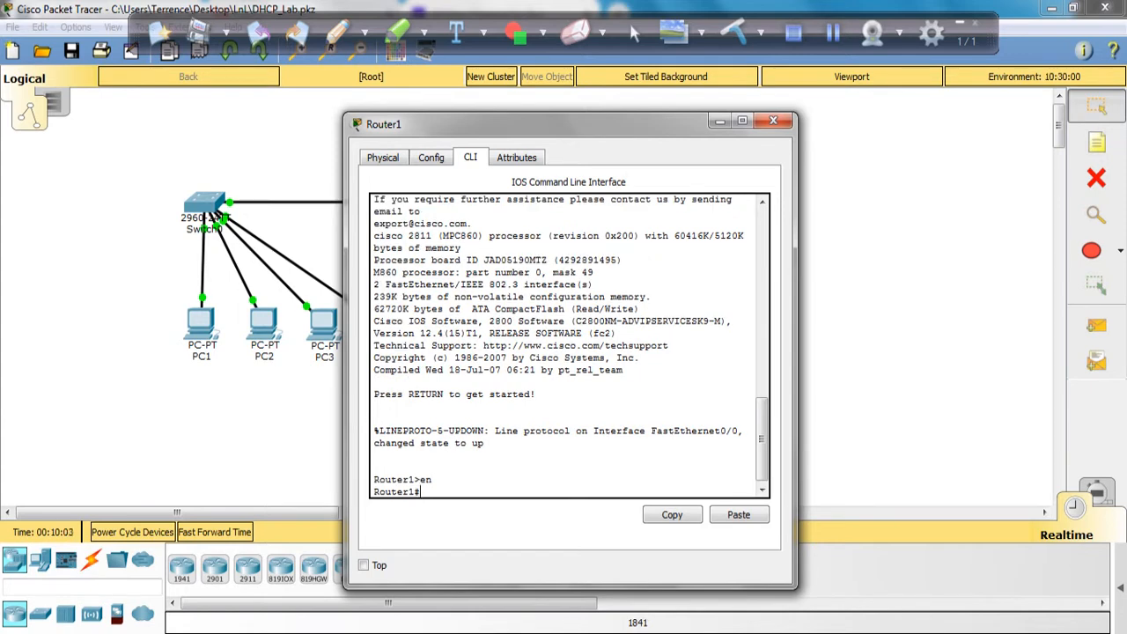
pyautogui.write('config t')
pyautogui.press('Return')
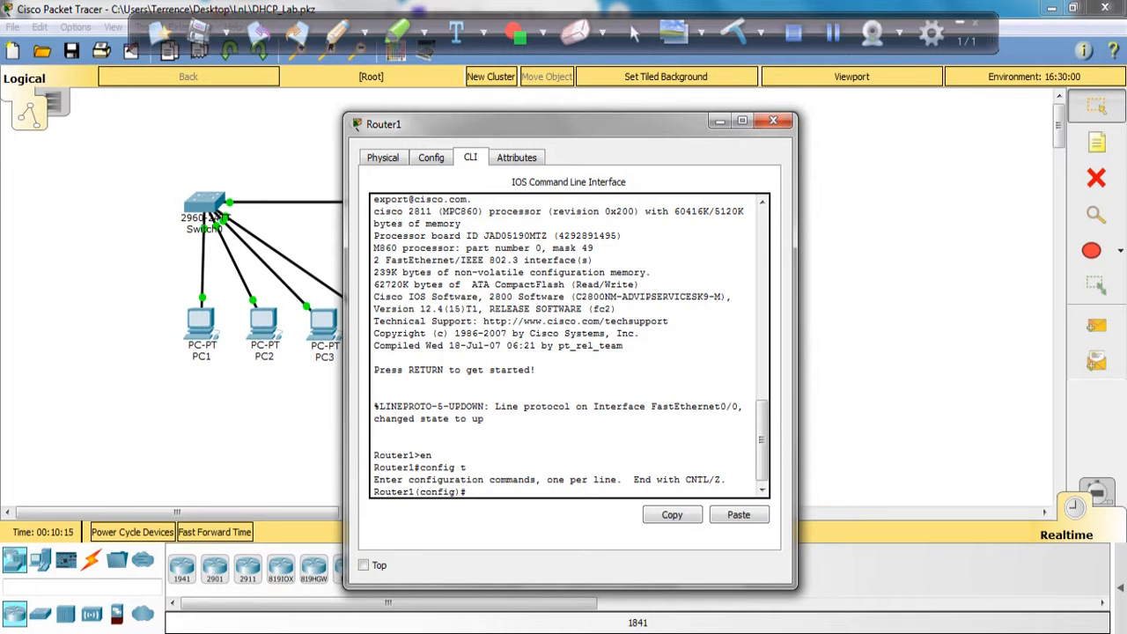
# Step: Exclude 192.168.10.1 from DHCP assignment with ip dhcp excluded-address 192.168.10.1
pyautogui.moveTo(528, 124); pyautogui.dragTo(683, 107)
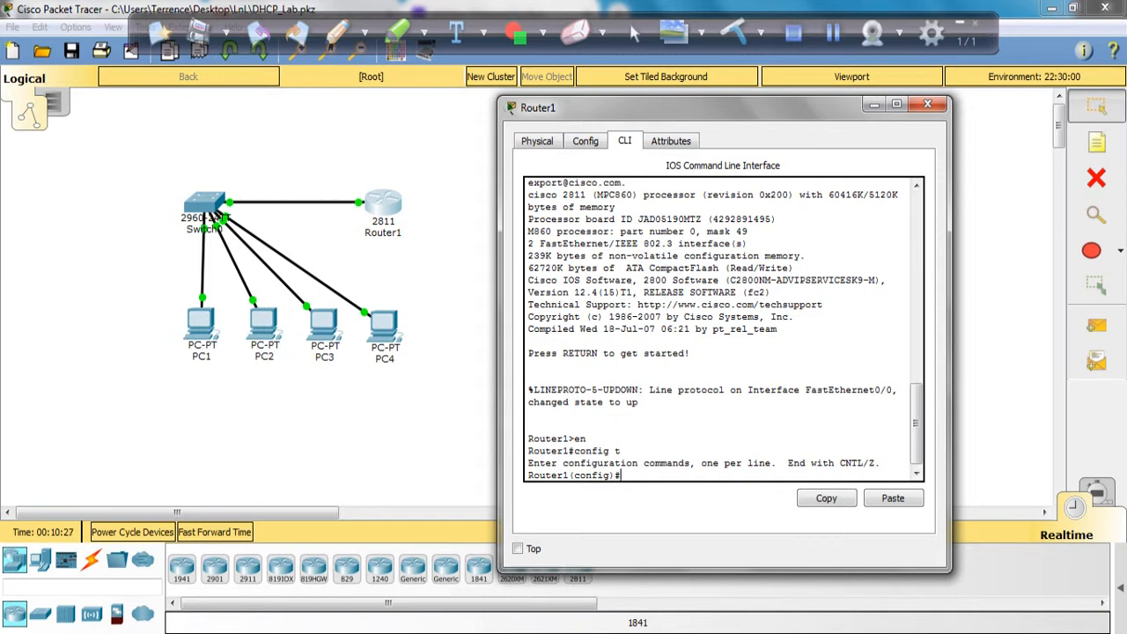
pyautogui.write('ip dhcp excluded-')
pyautogui.press('BackSpace')
pyautogui.write('adresses')
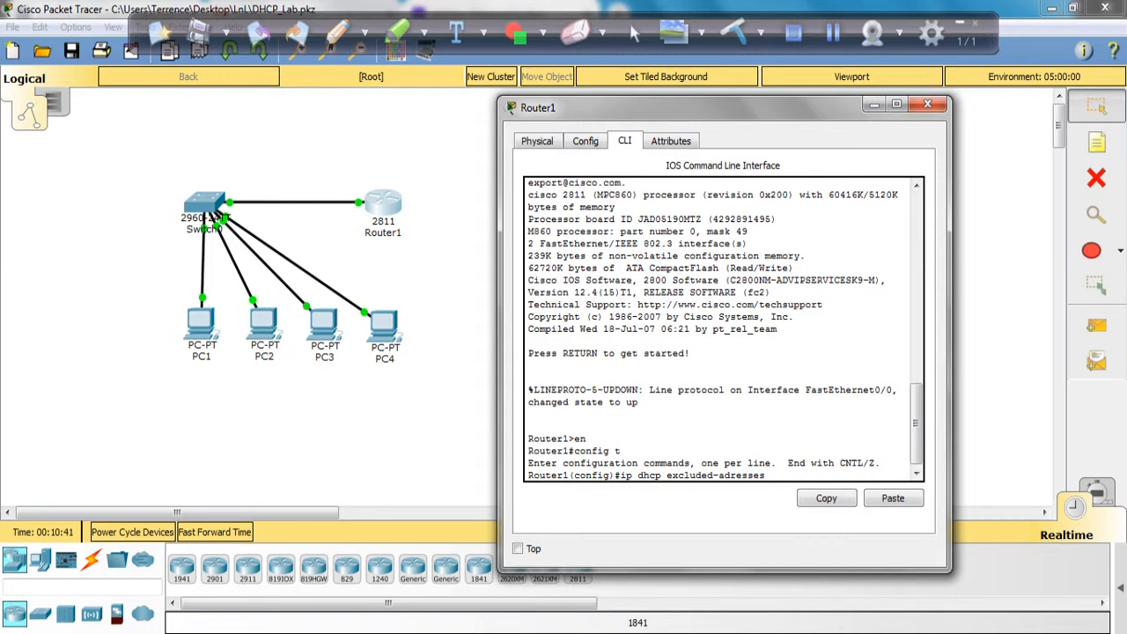
pyautogui.press('BackSpace')
pyautogui.press('BackSpace')
pyautogui.press('BackSpace')
pyautogui.press('BackSpace')
pyautogui.press('BackSpace')
pyautogui.press('BackSpace')
pyautogui.write('dr')
pyautogui.write('r')
pyautogui.write('e')
pyautogui.write('ss')
pyautogui.write('192')
pyautogui.write('.168')
pyautogui.write('.10')
pyautogui.write('.1')
pyautogui.press('Return')
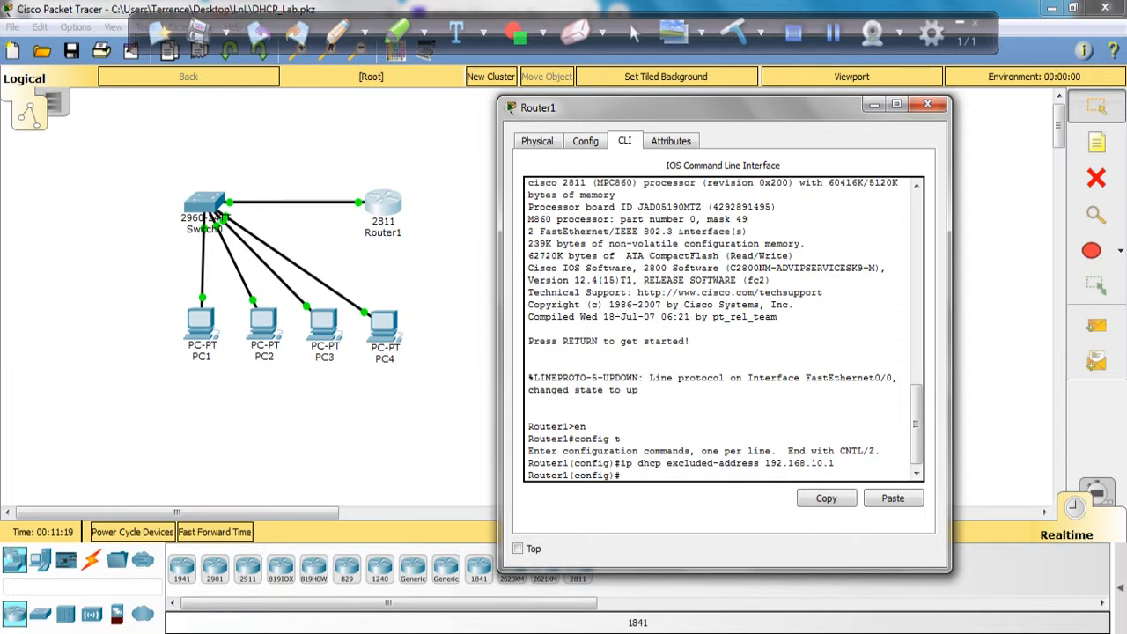
# Step: Create a DHCP pool named Pool1 with ip dhcp pool Pool1
pyautogui.write('ip dhcp pool Pool1')
pyautogui.press('Return')
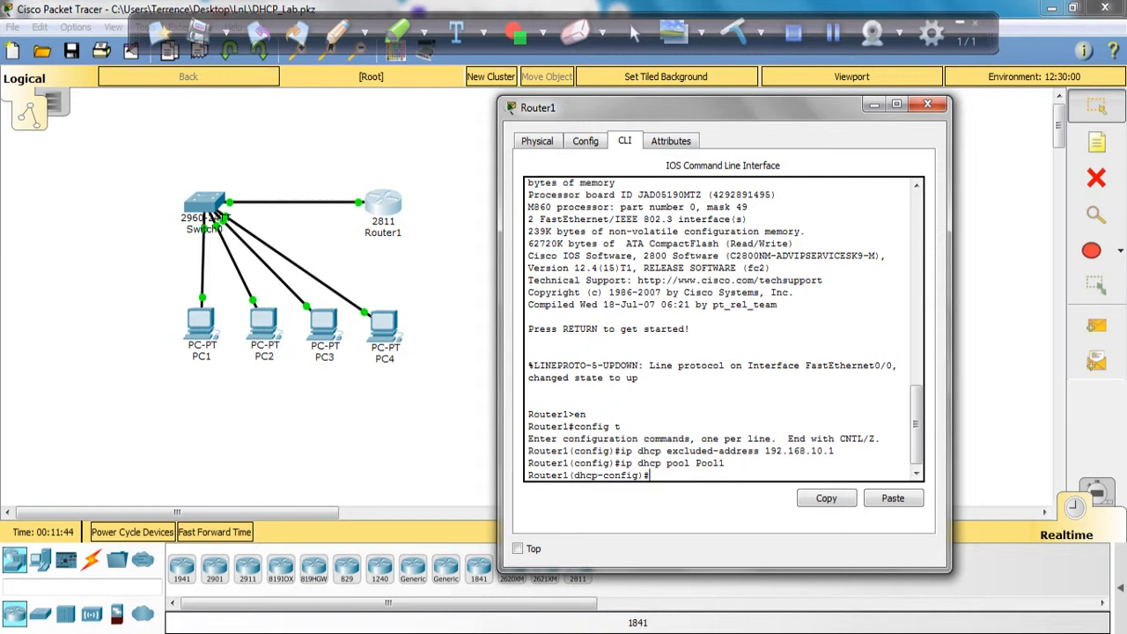
# Step: Set the pool's network to 192.168.10.0 255.255.255.0
pyautogui.write('network 192.168.10.0')
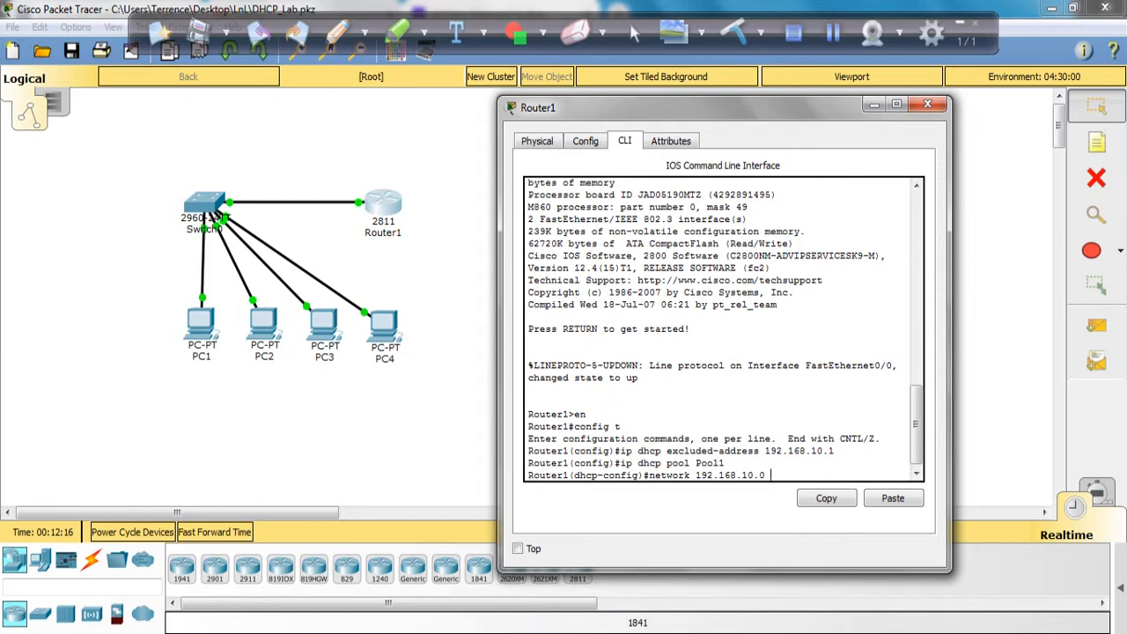
pyautogui.write('255')
pyautogui.write('.255.2')
pyautogui.write('55.255.0')
pyautogui.press('Return')
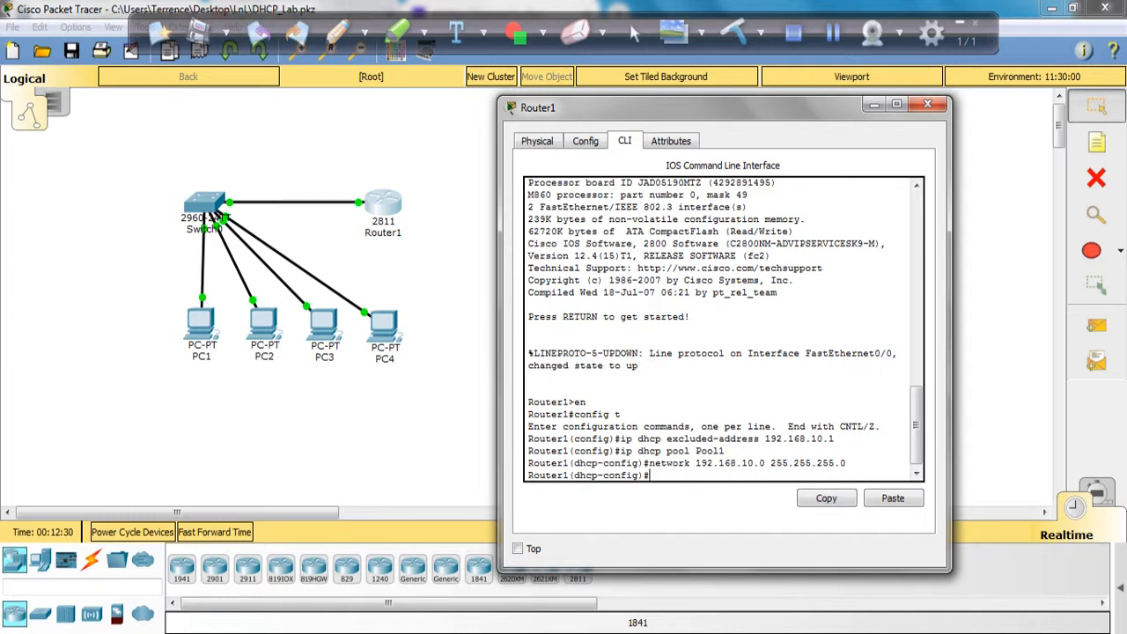
# Step: Set the pool's default-router to 192.168.10.1
pyautogui.write('default-router 192.168')
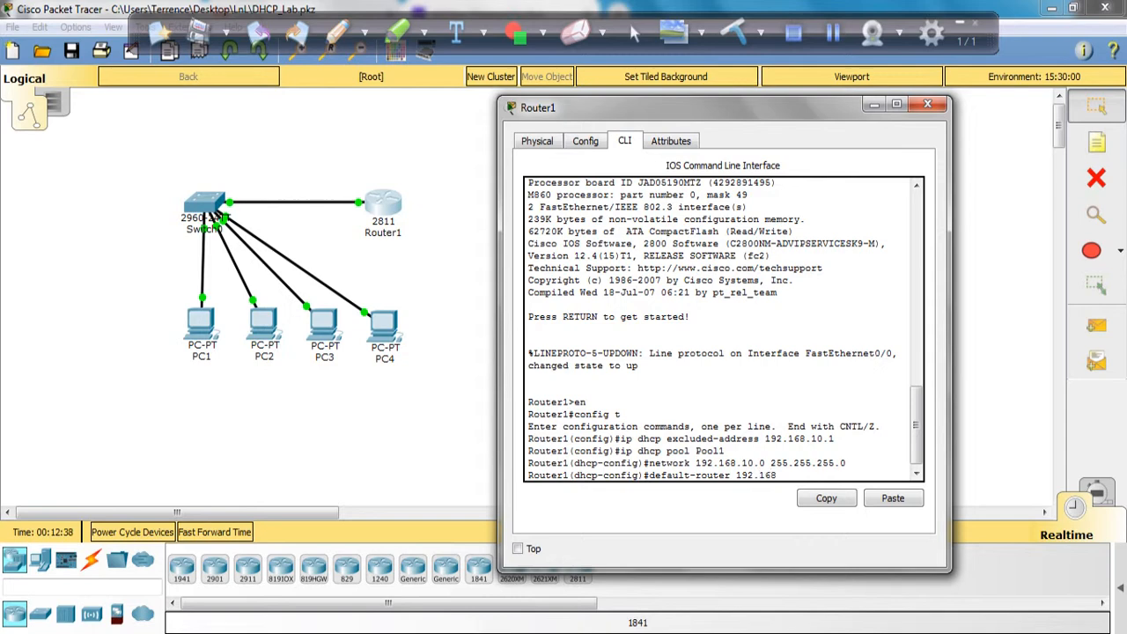
pyautogui.write('.10.1')
pyautogui.press('Return')
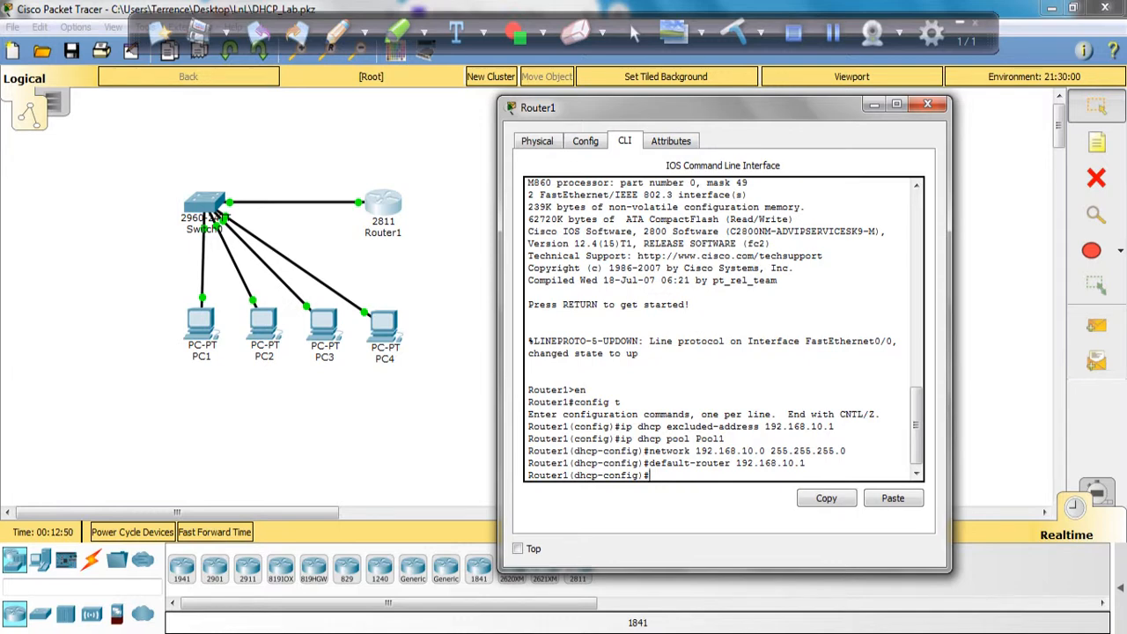
# Step: Exit the pool configuration and enable the DHCP service with service dhcp
pyautogui.write('exit')
pyautogui.press('Return')
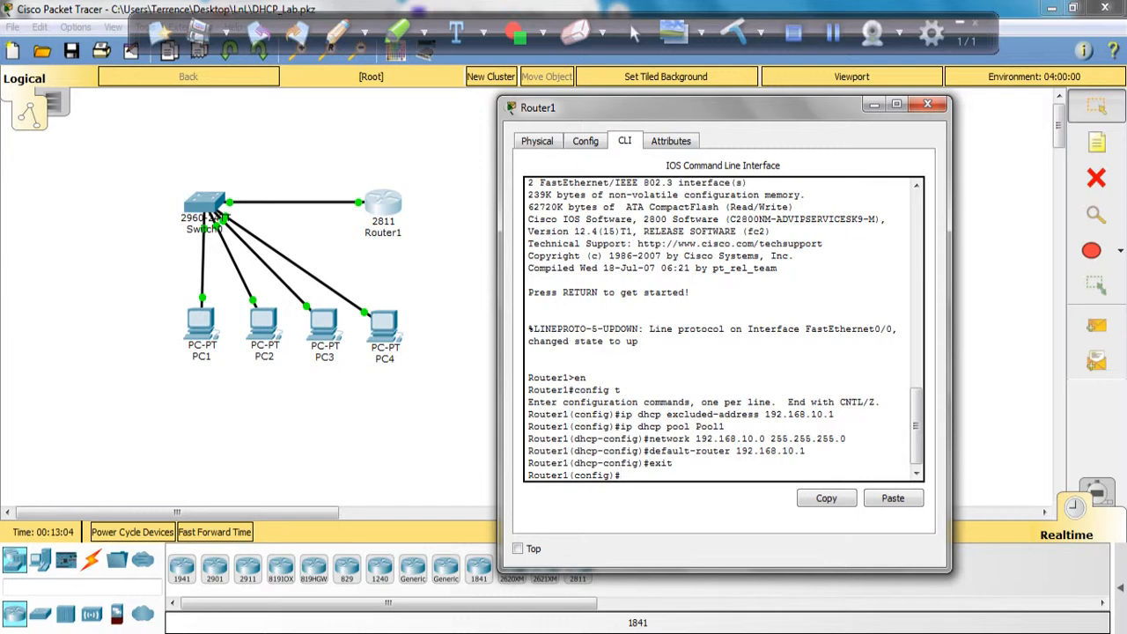
pyautogui.write('service dhcp')
pyautogui.press('Return')
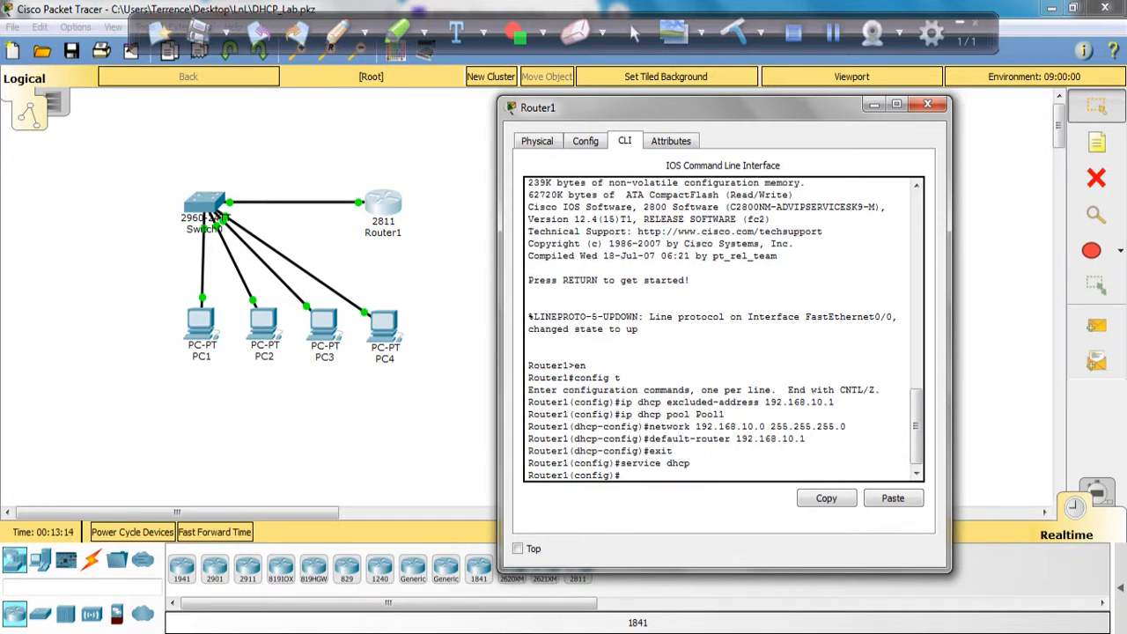
# Step: Save the router configuration with do wr
pyautogui.write('do wr')
pyautogui.press('Return')
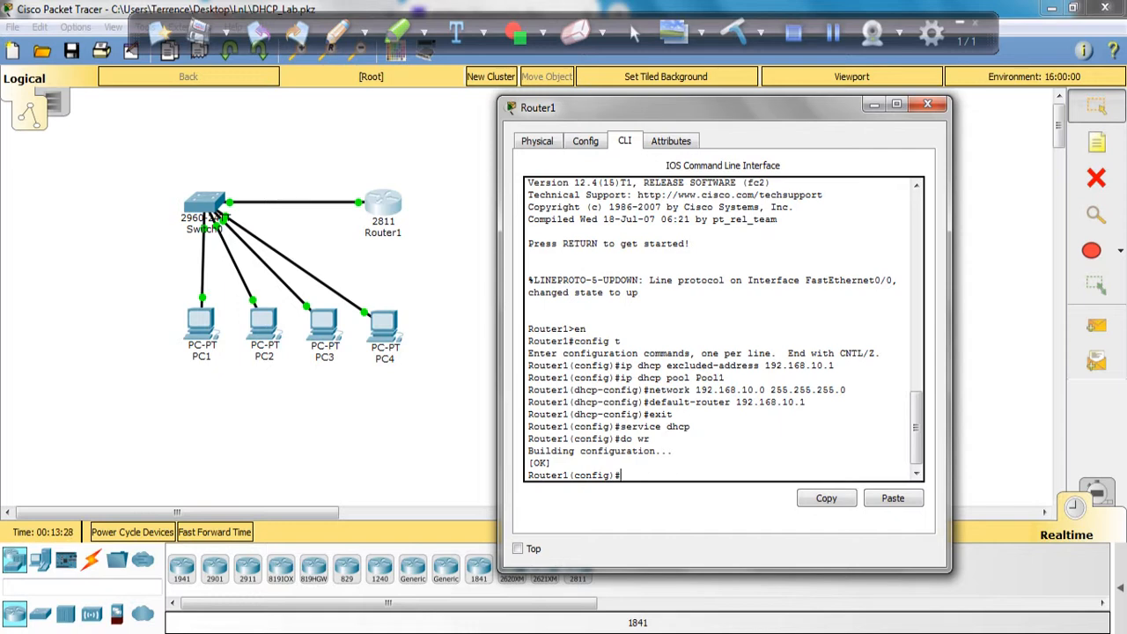
# Step: Leave configuration mode with end and close Router1's window
pyautogui.write('end')
pyautogui.press('Return')
pyautogui.press('Return')
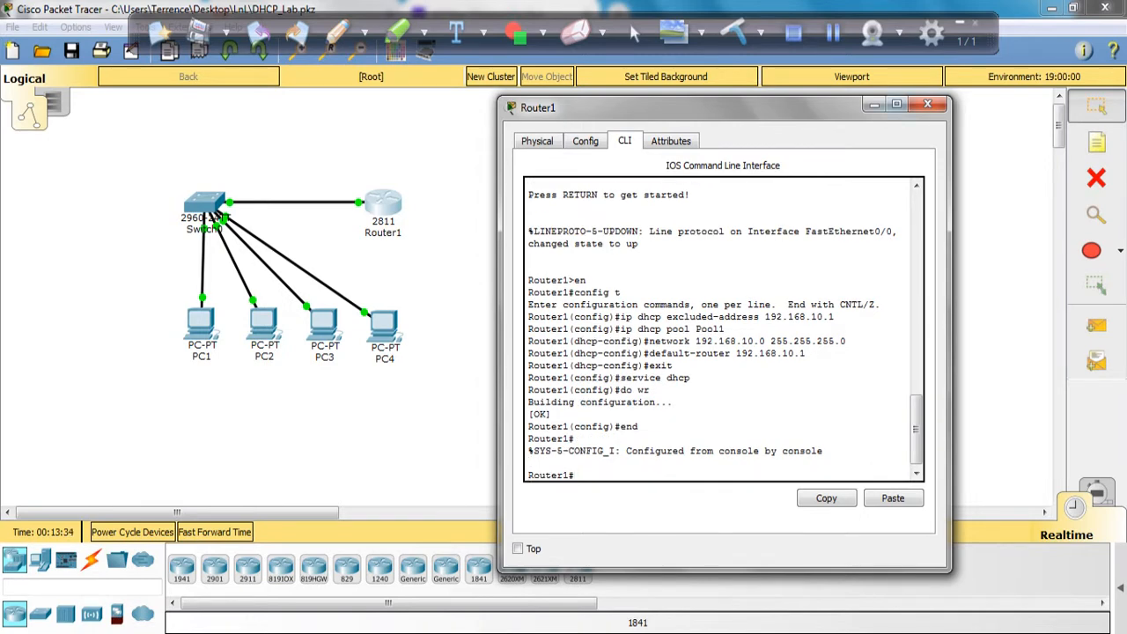
pyautogui.click(927, 104)
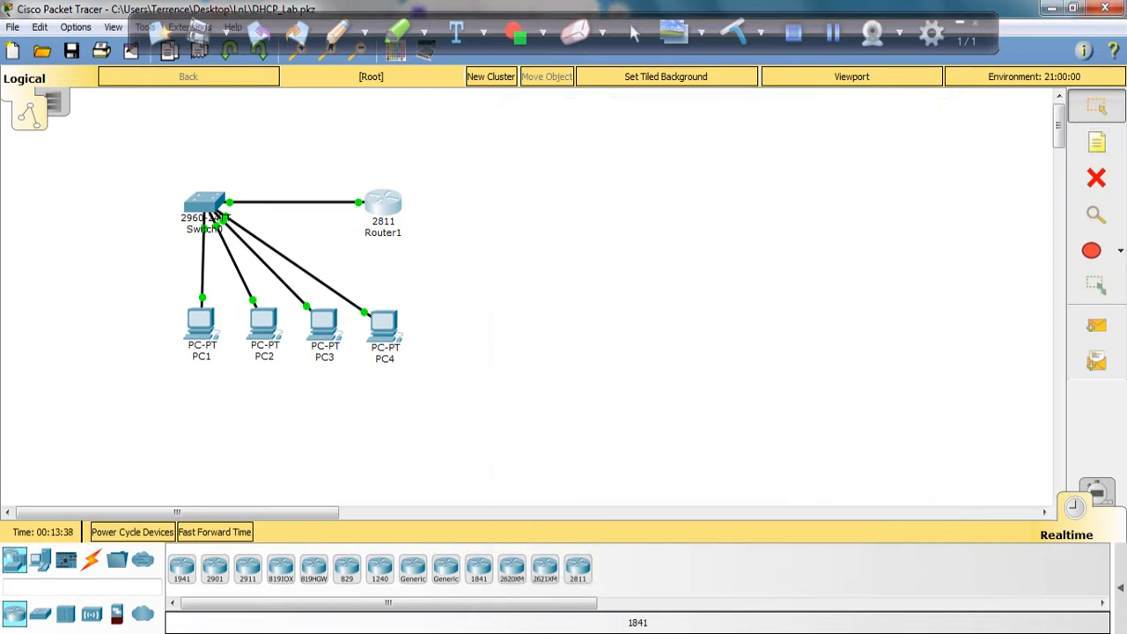
# Step: Open PC1's IP Configuration, switch its IPv4 setting from Static to DHCP, and close the window
pyautogui.click(201, 326)
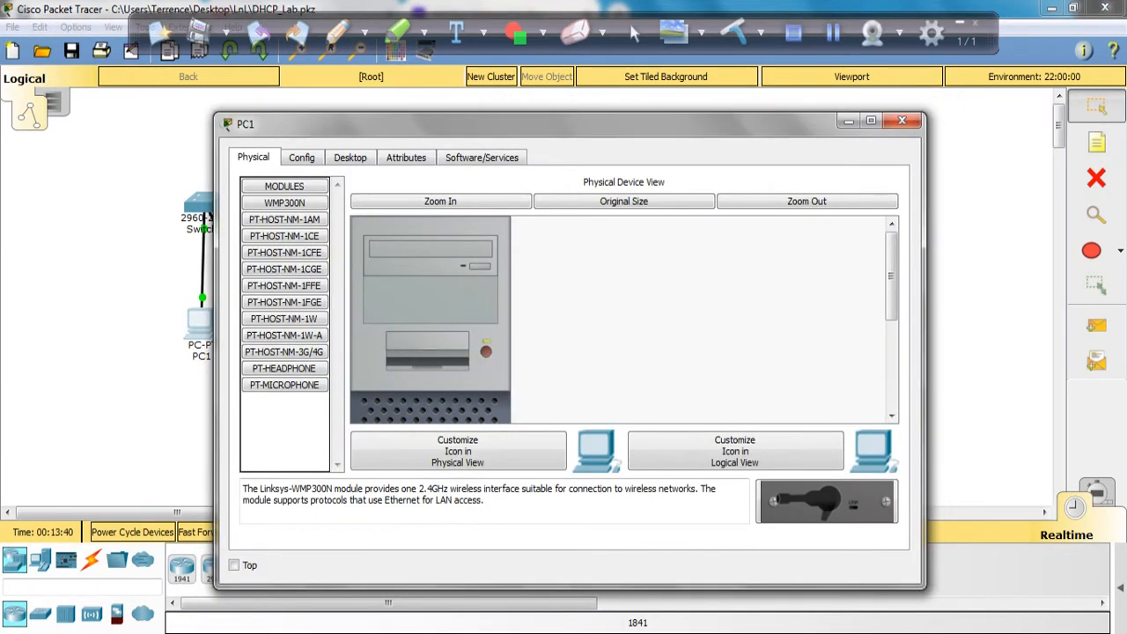
pyautogui.click(301, 157)
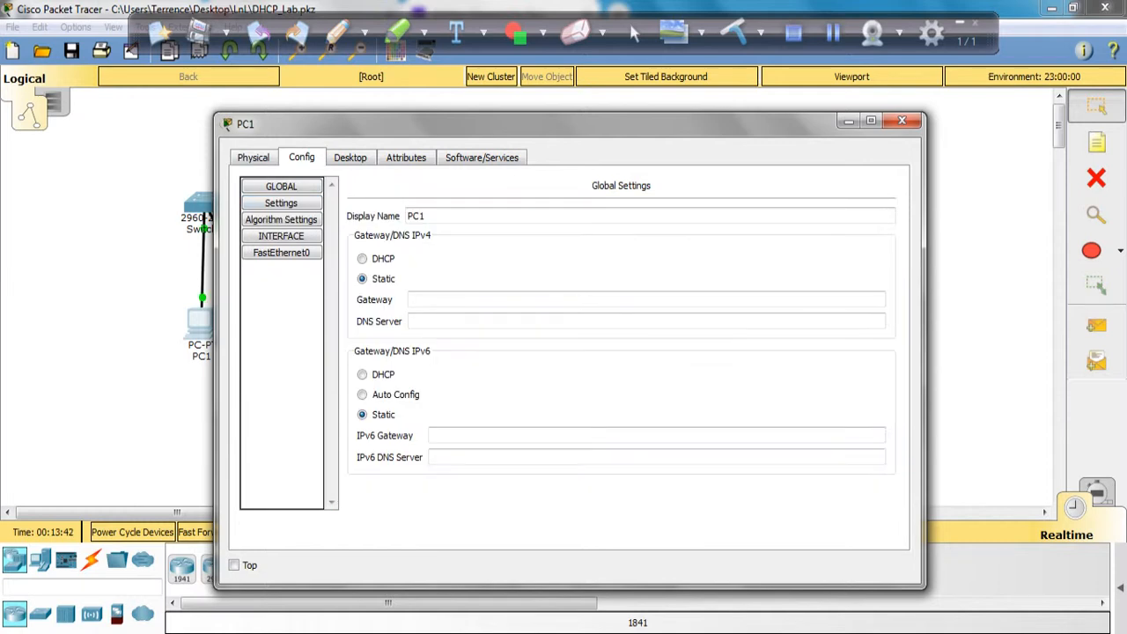
pyautogui.click(349, 157)
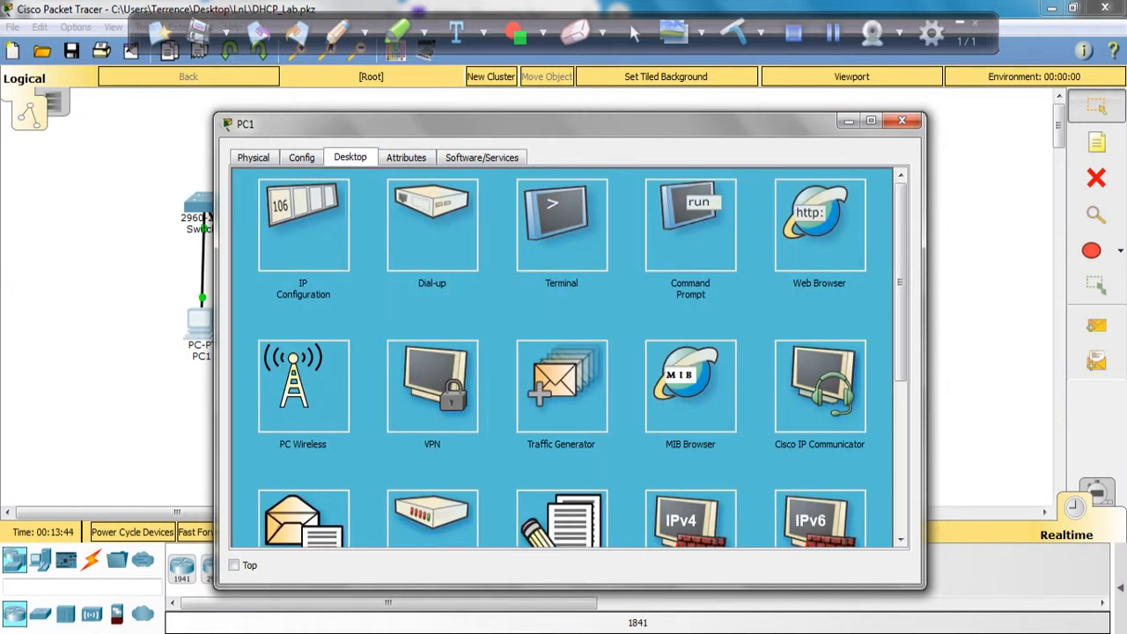
pyautogui.click(302, 240)
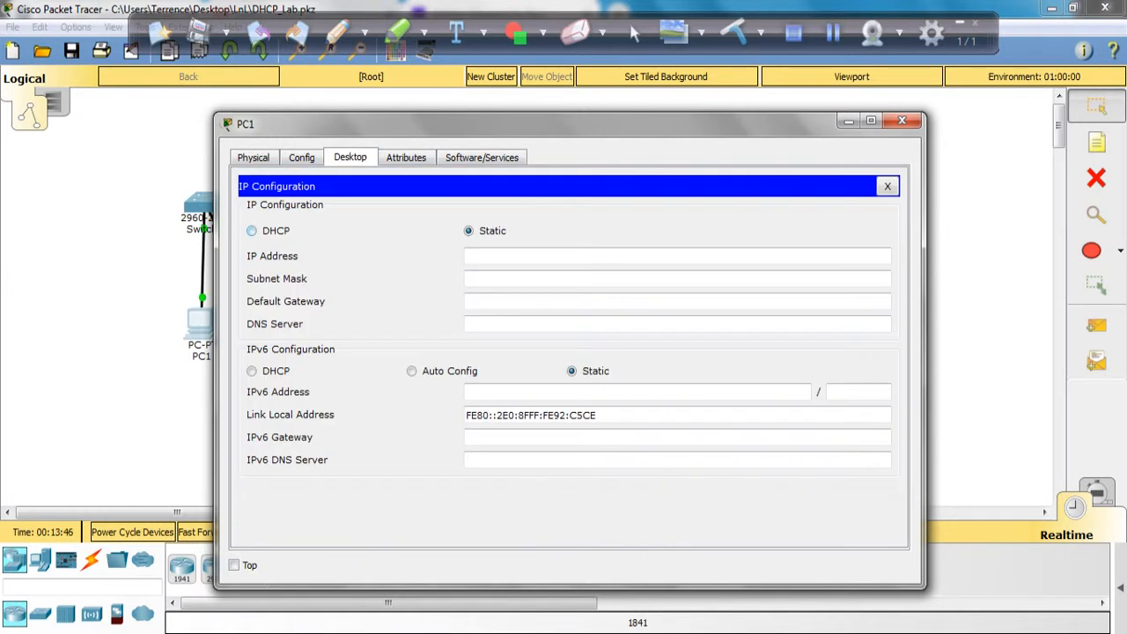
pyautogui.click(252, 229)
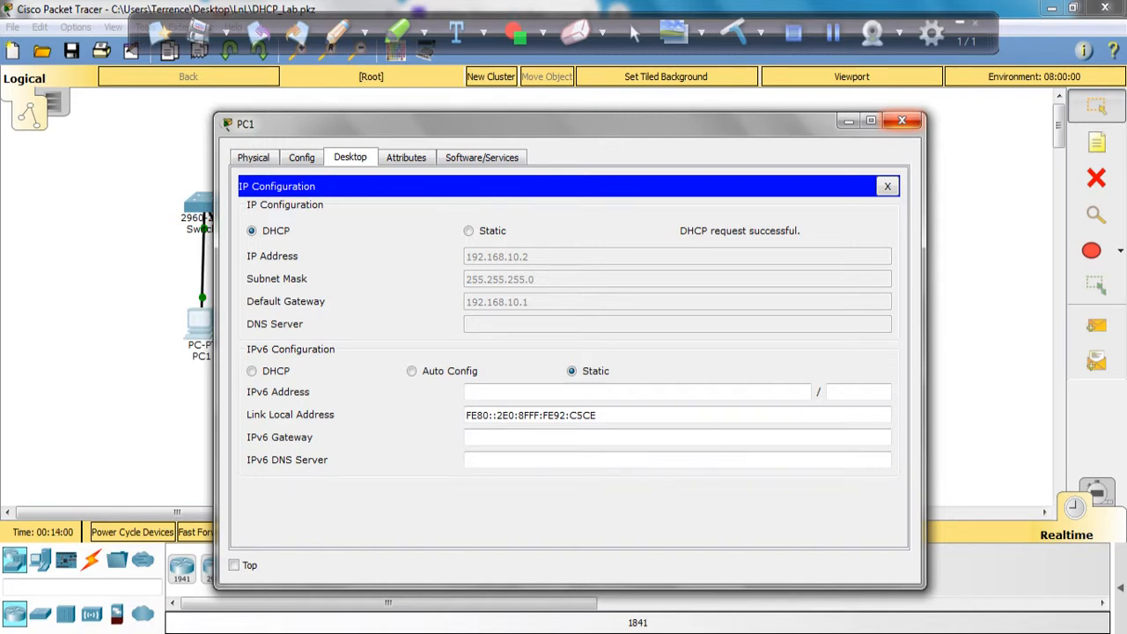
pyautogui.click(902, 120)
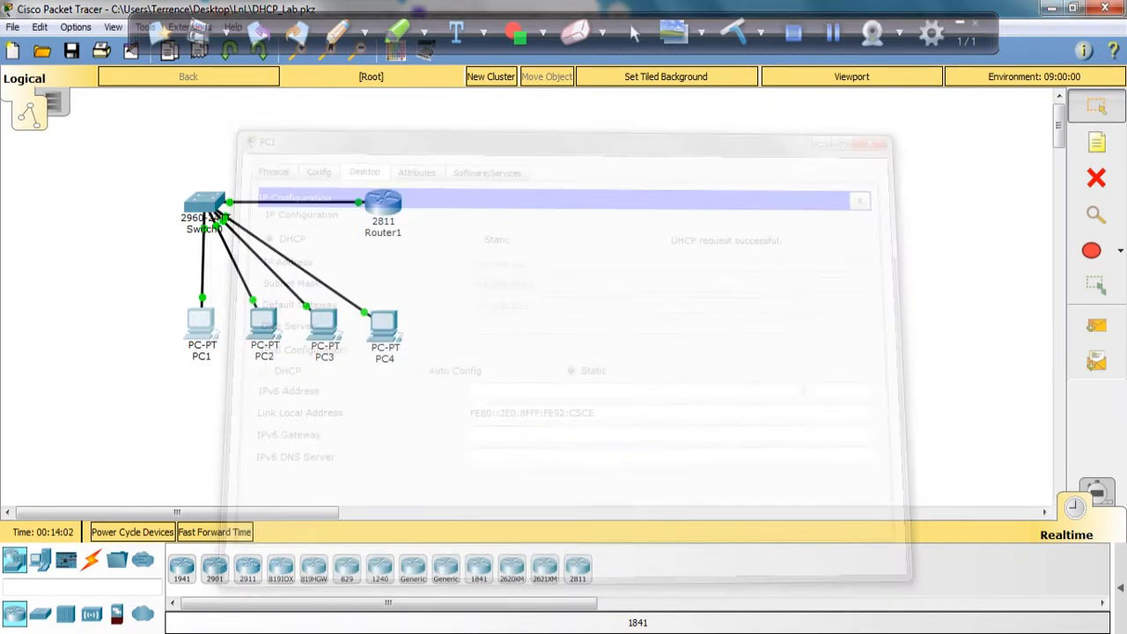
# Step: Open PC2's IP Configuration, switch its IPv4 setting from Static to DHCP, and close the window
pyautogui.click(264, 324)
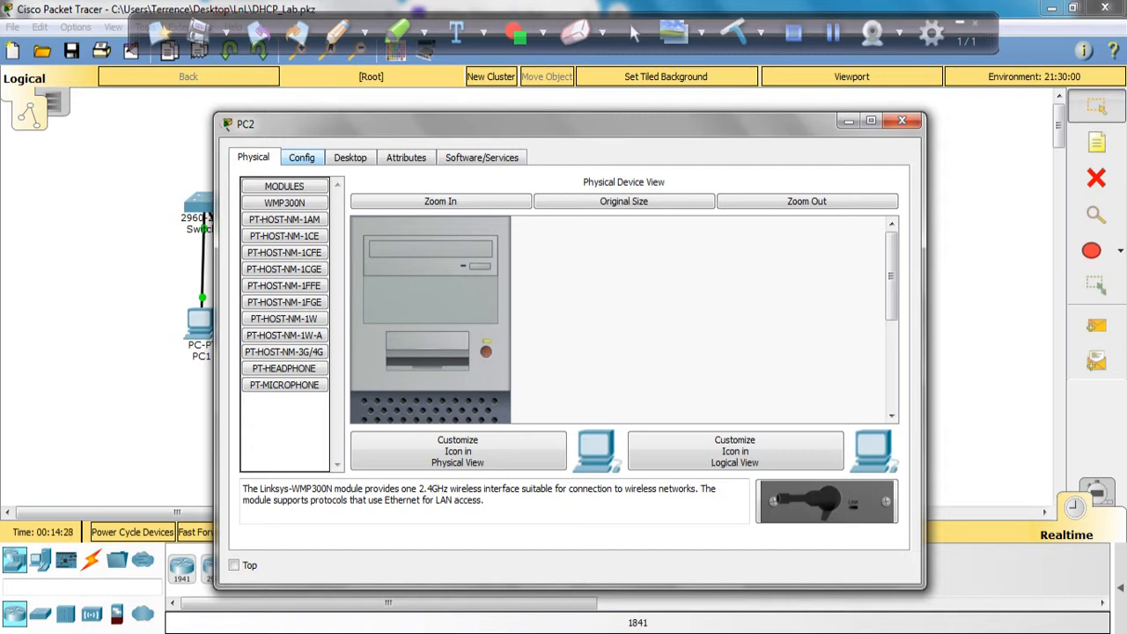
pyautogui.click(302, 157)
pyautogui.click(350, 157)
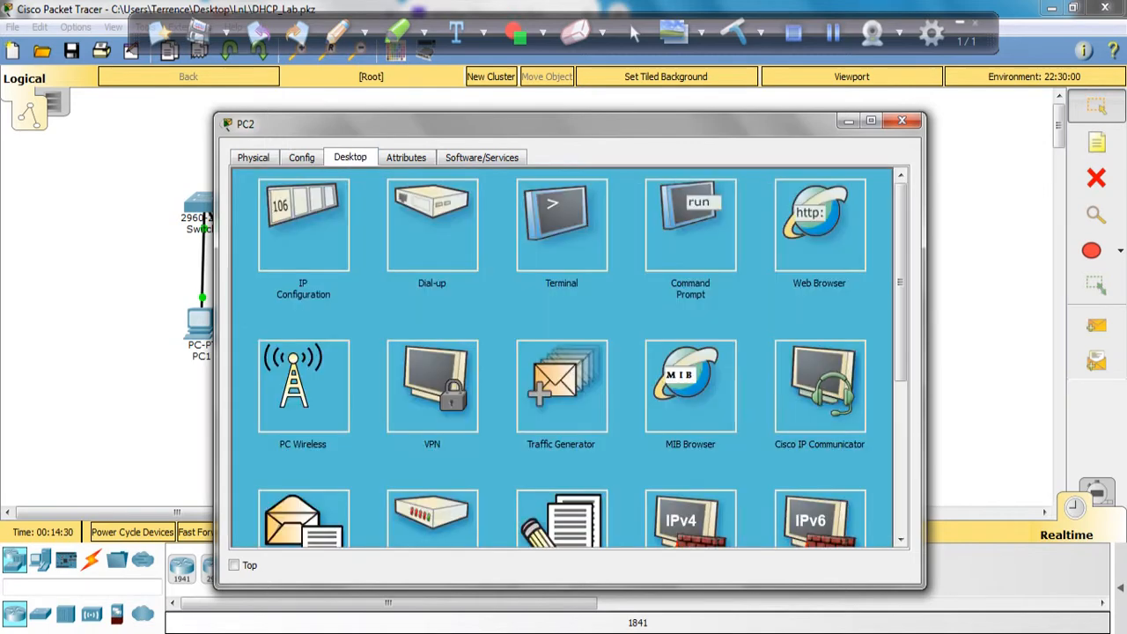
pyautogui.click(303, 225)
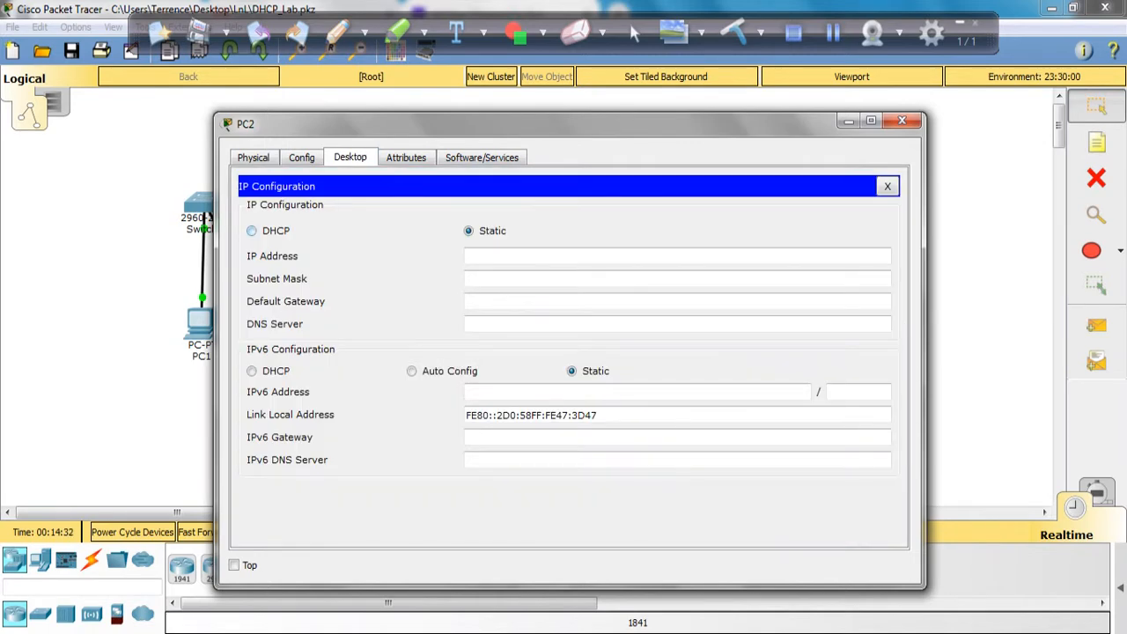
pyautogui.click(252, 231)
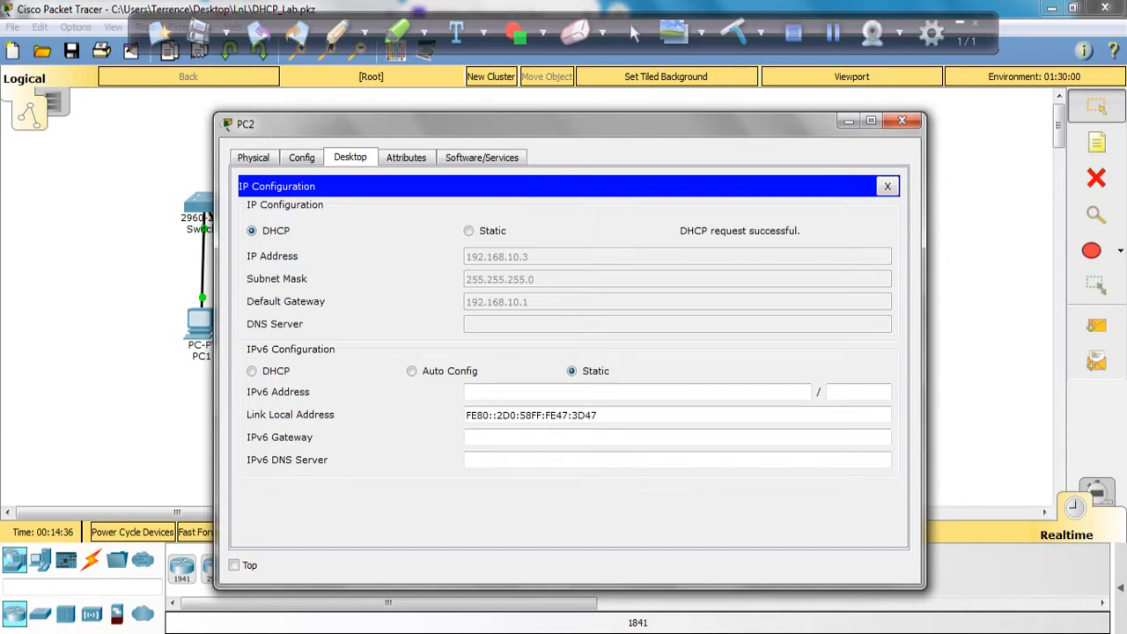
pyautogui.click(902, 120)
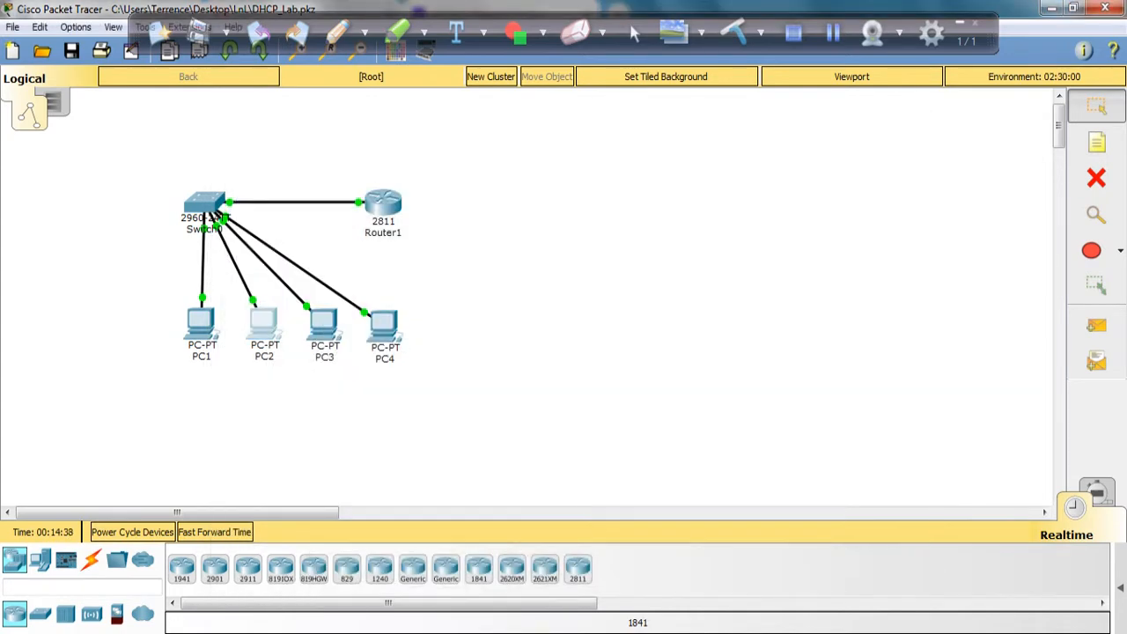
# Step: Open PC3's IP Configuration, switch its IPv4 setting from Static to DHCP, and close the window
pyautogui.click(324, 328)
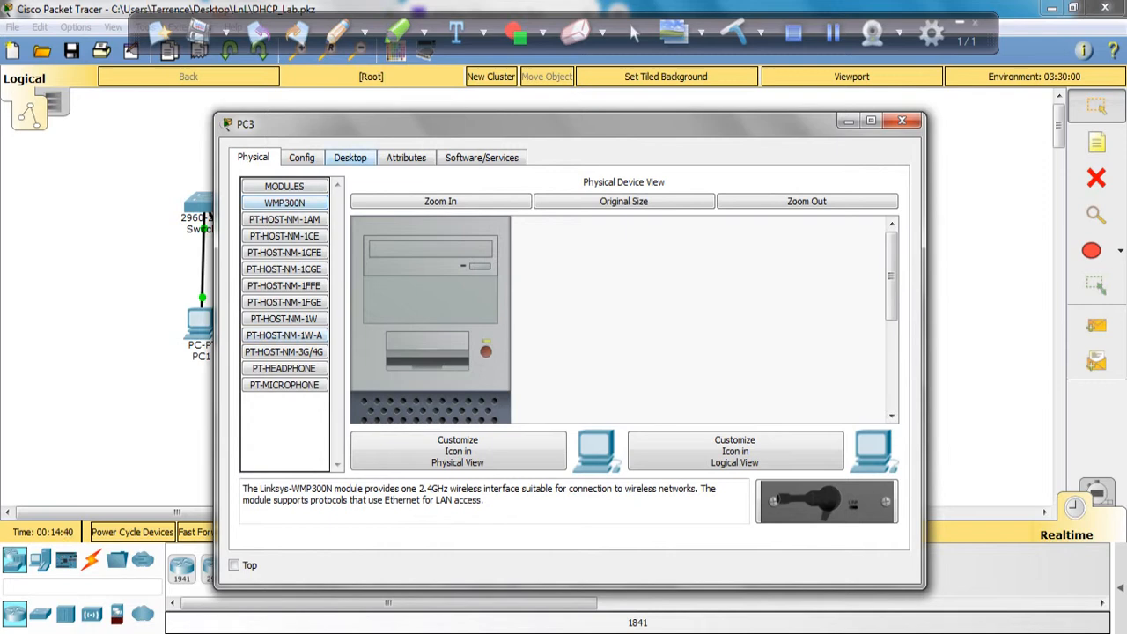
pyautogui.click(349, 156)
pyautogui.click(302, 221)
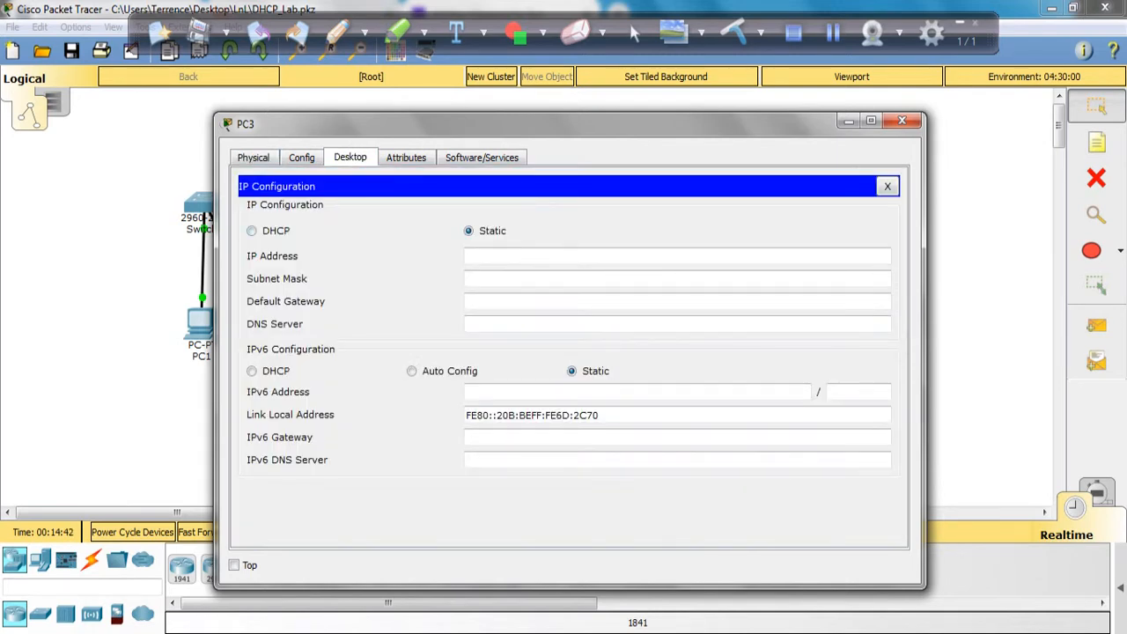
pyautogui.click(252, 229)
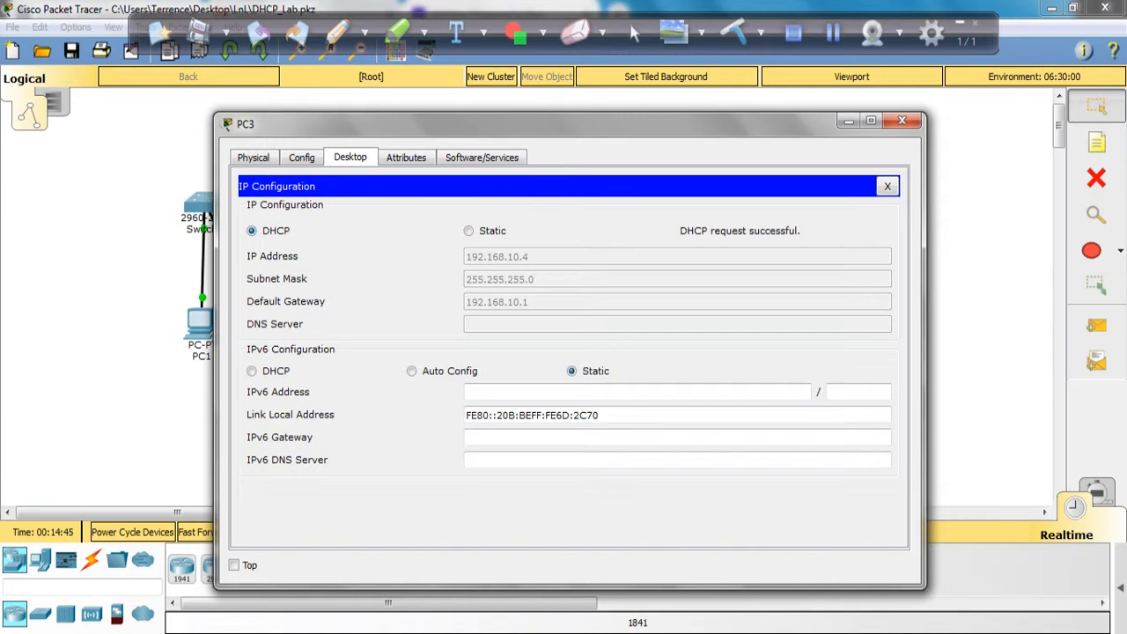
pyautogui.click(901, 120)
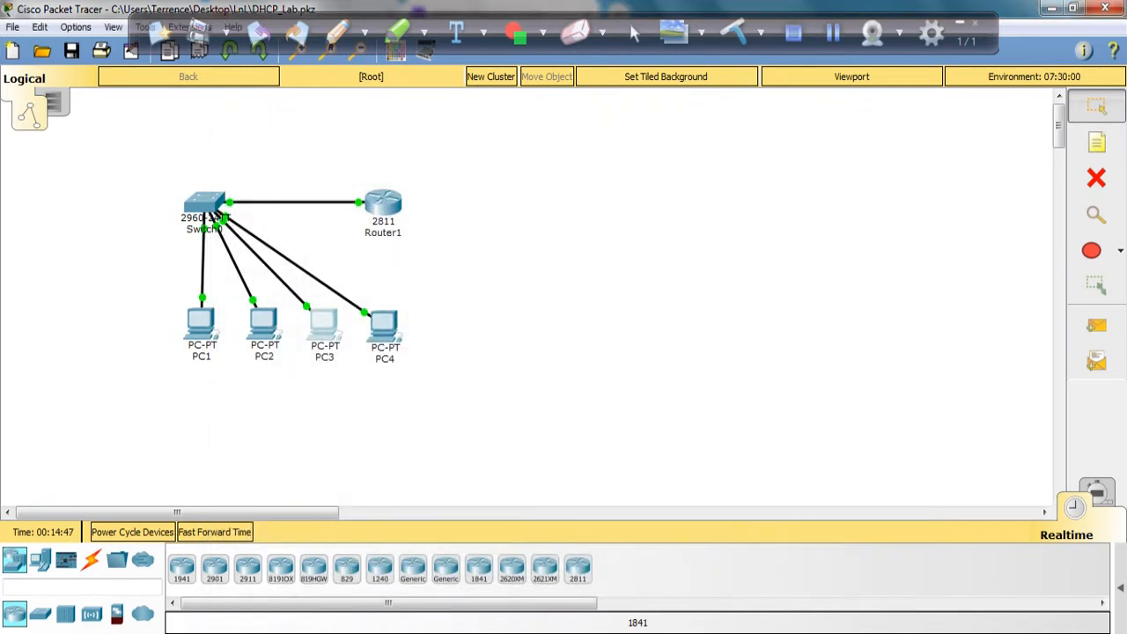
# Step: Open PC4's IP Configuration, switch its IPv4 setting from Static to DHCP, and close the window
pyautogui.click(385, 326)
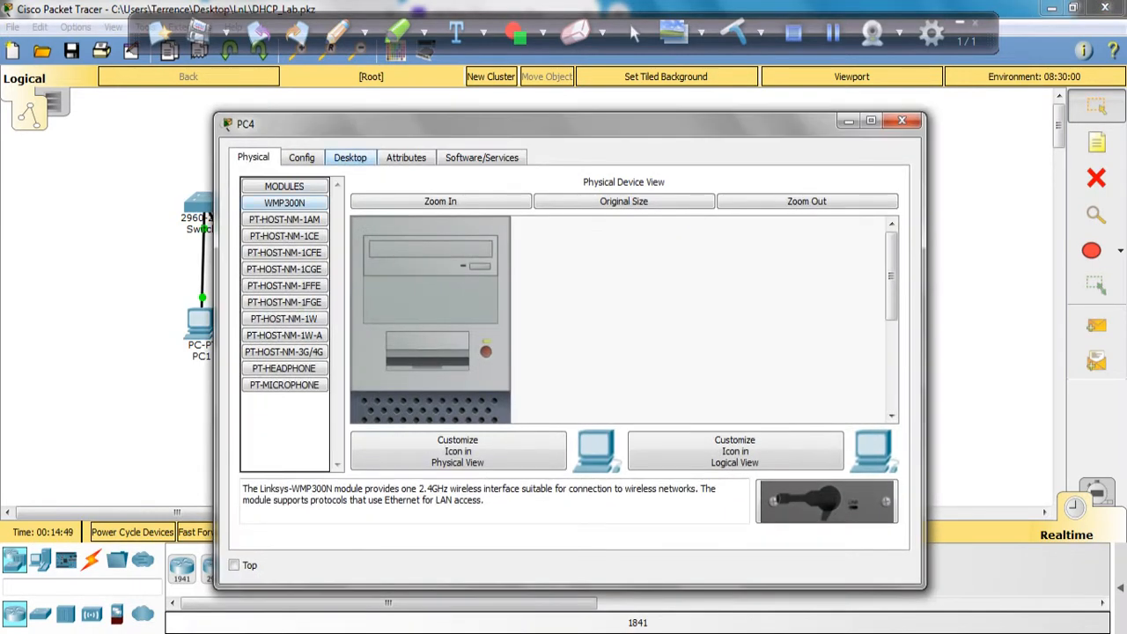
pyautogui.click(350, 158)
pyautogui.click(304, 226)
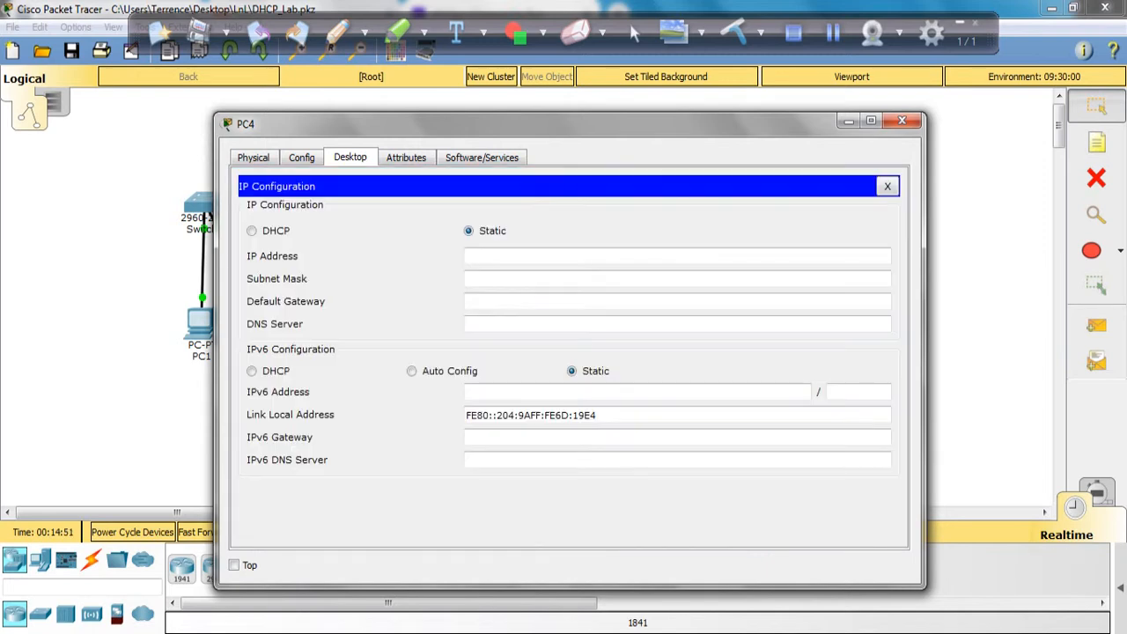
pyautogui.click(253, 231)
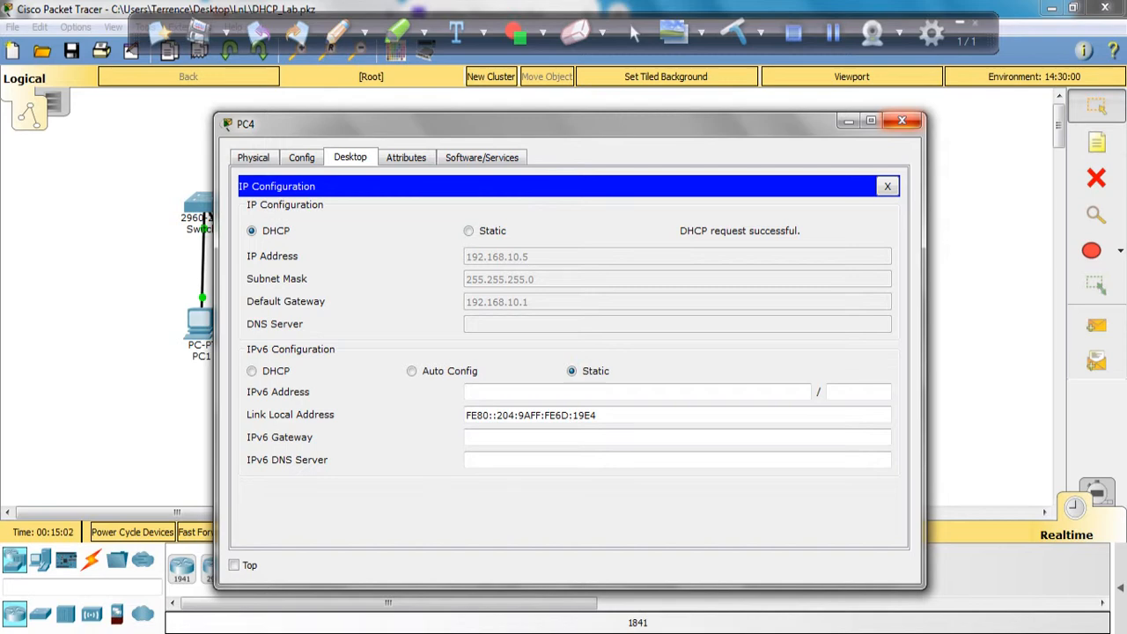
pyautogui.click(902, 120)
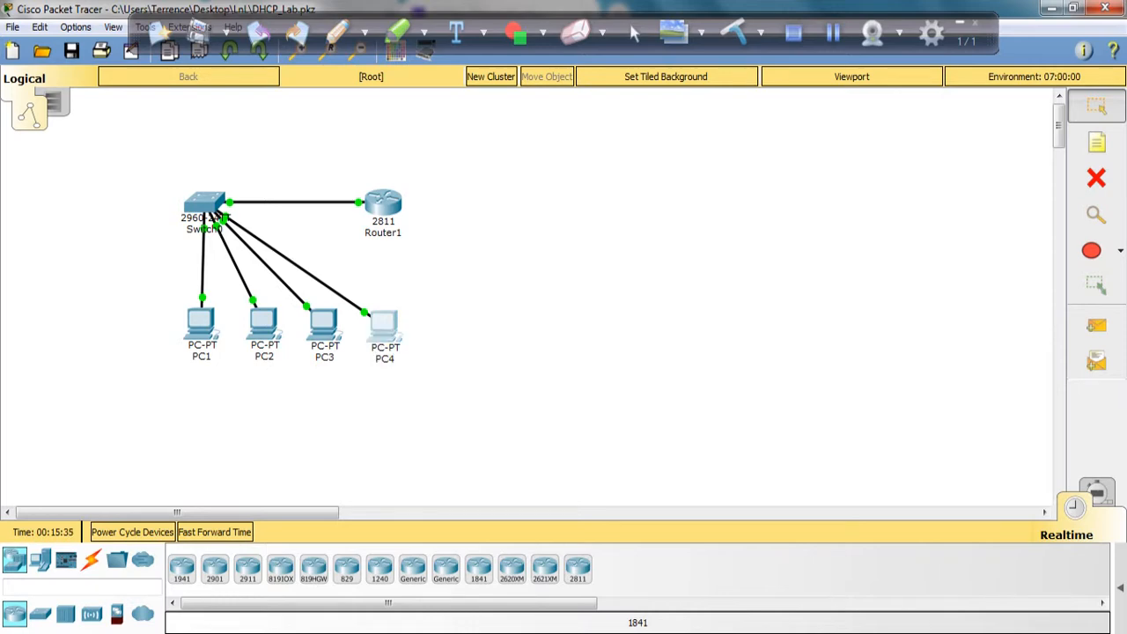
# Step: Open PC3's Command Prompt and ping the gateway 192.168.10.1 to test connectivity
pyautogui.click(324, 324)
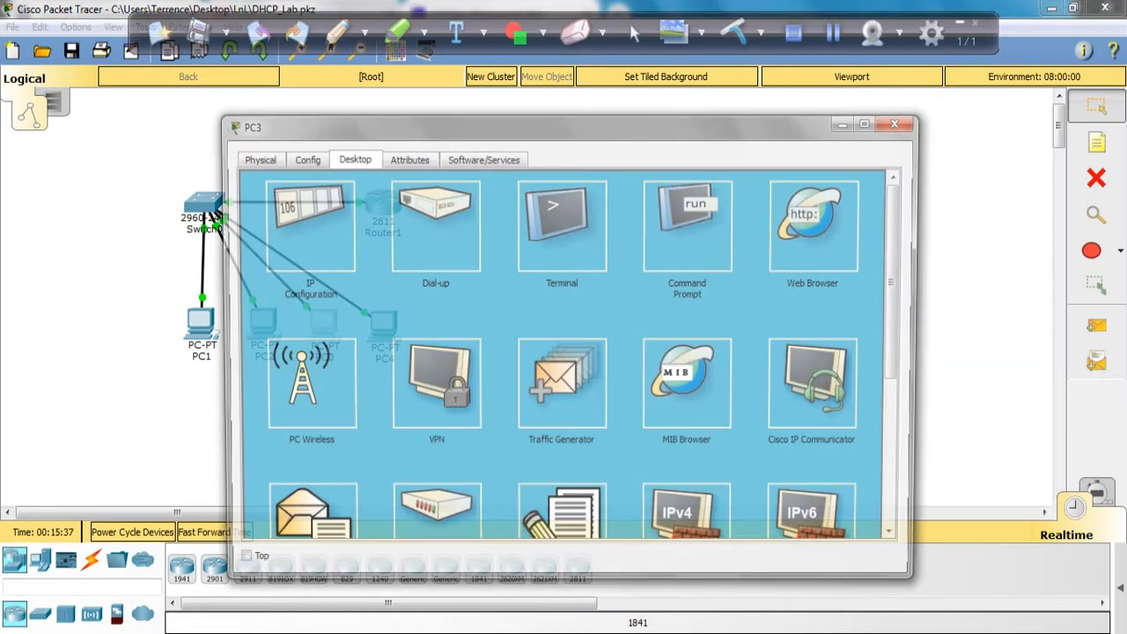
pyautogui.click(690, 225)
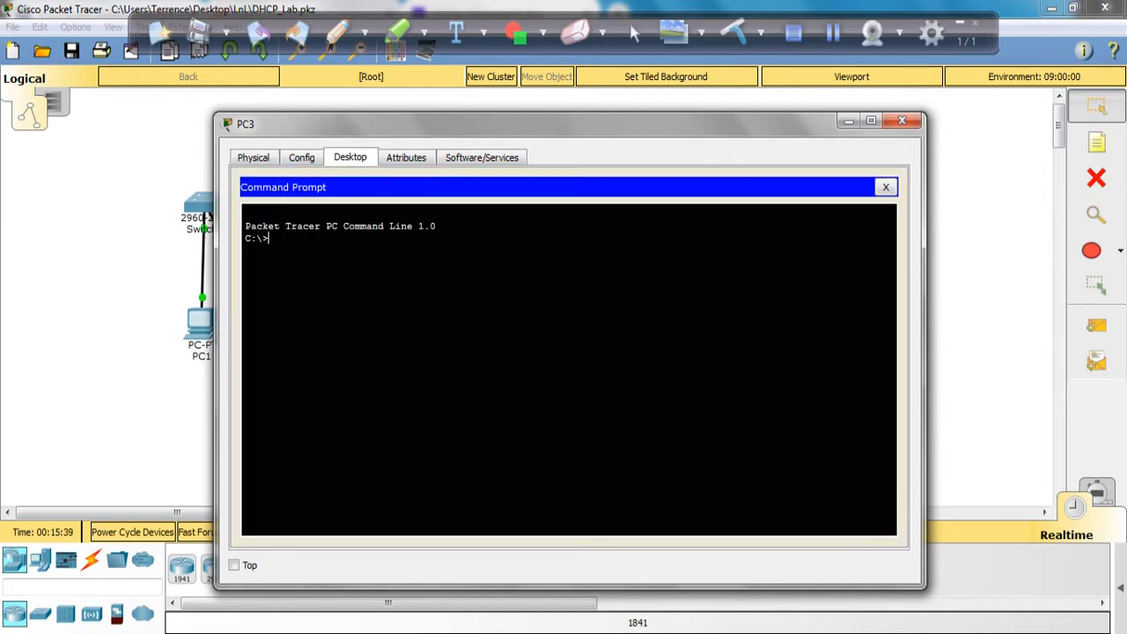
pyautogui.write('ping 192.168.10.1')
pyautogui.press('Return')
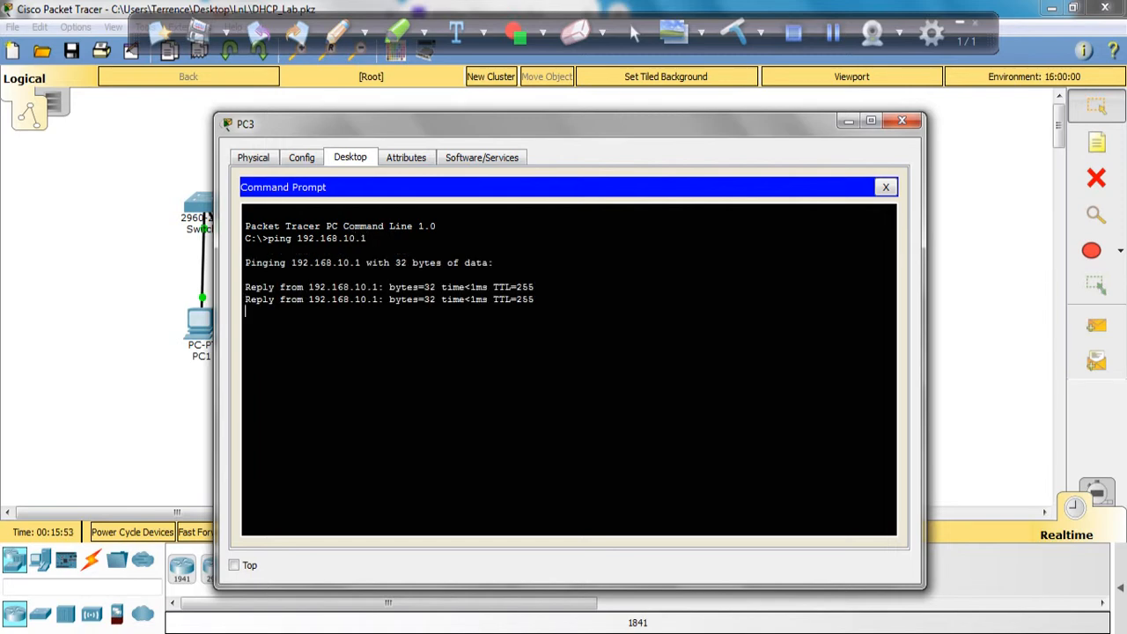